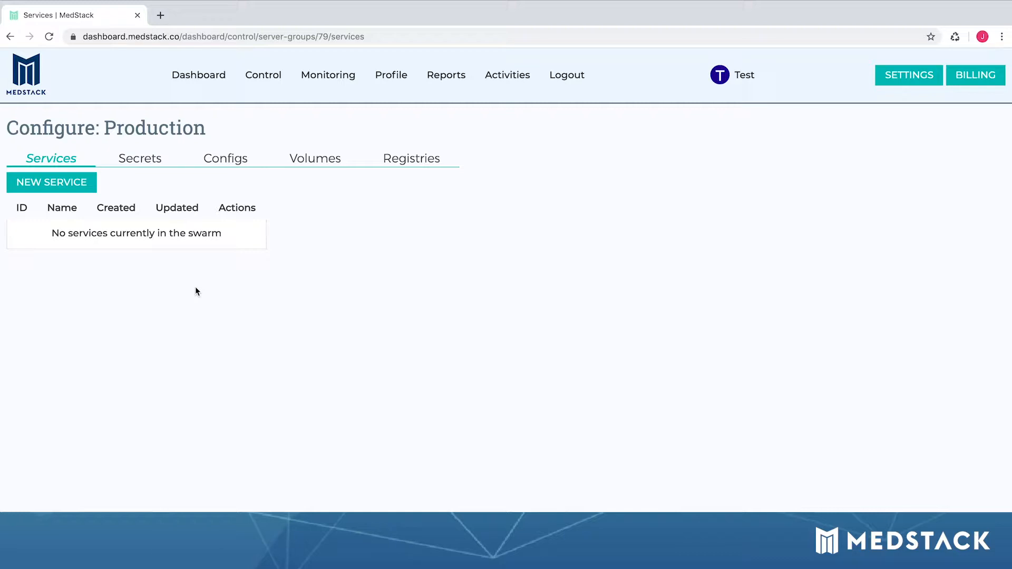
Step: Add a Production secret named mysqlpass holding the database password
left_click(137, 165)
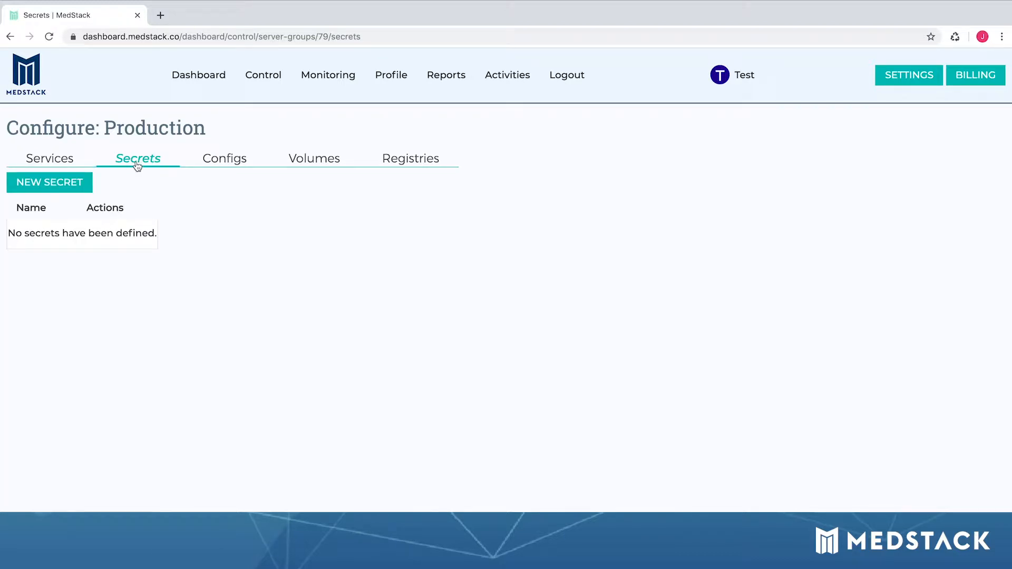
left_click(77, 189)
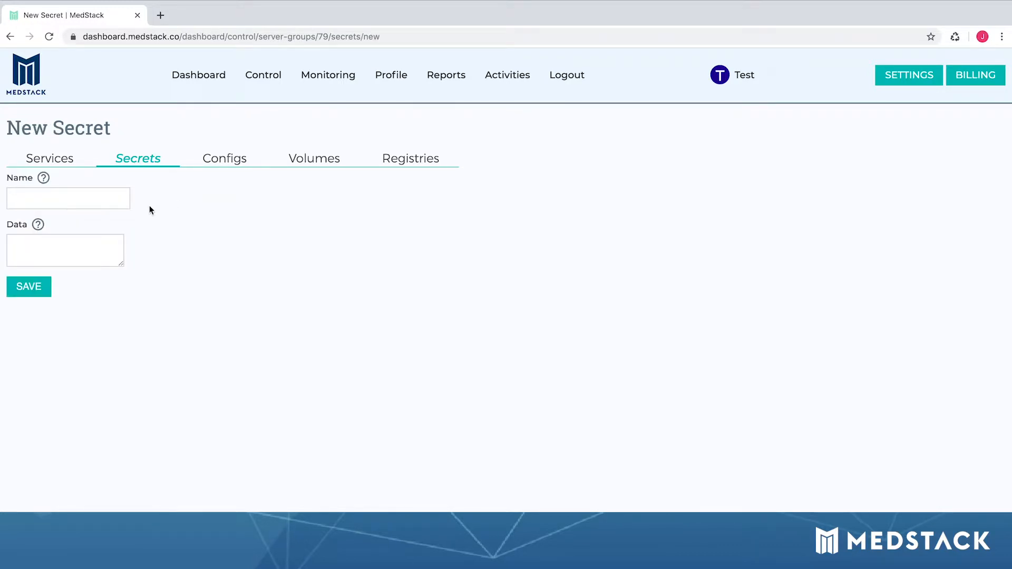
left_click(107, 201)
type("m")
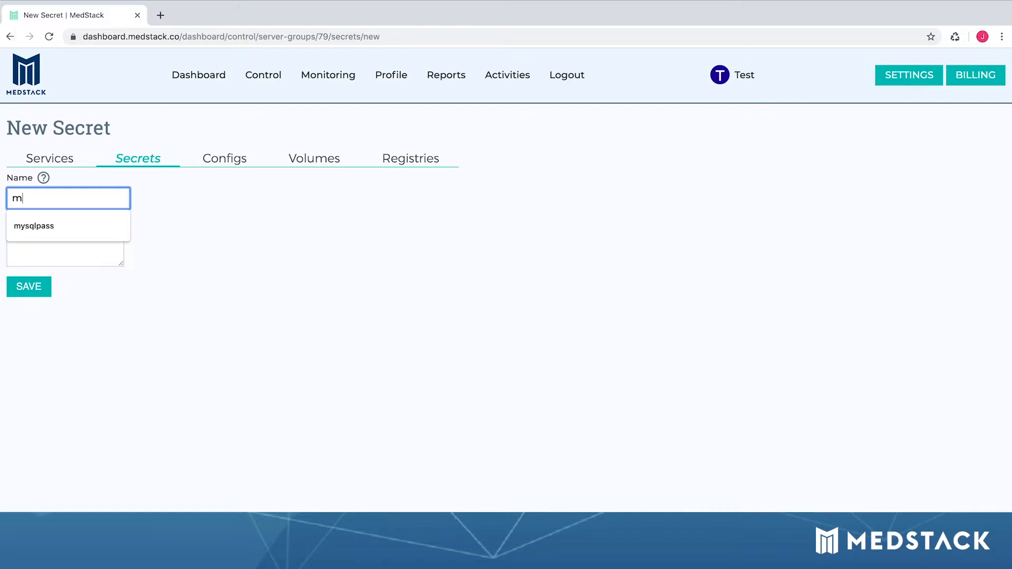
type("ysqlpass")
key("Tab")
type("mypass")
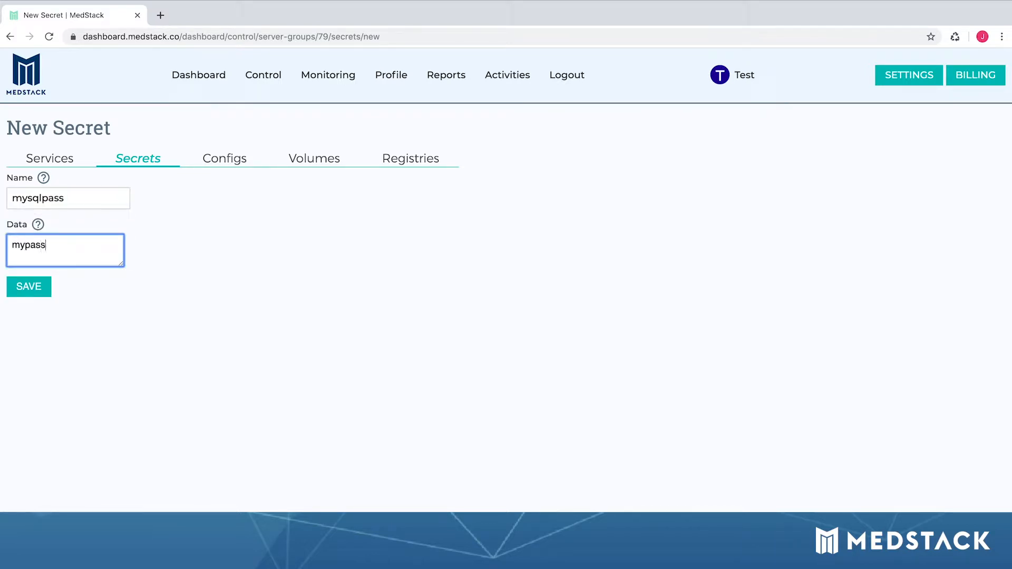
left_click(37, 287)
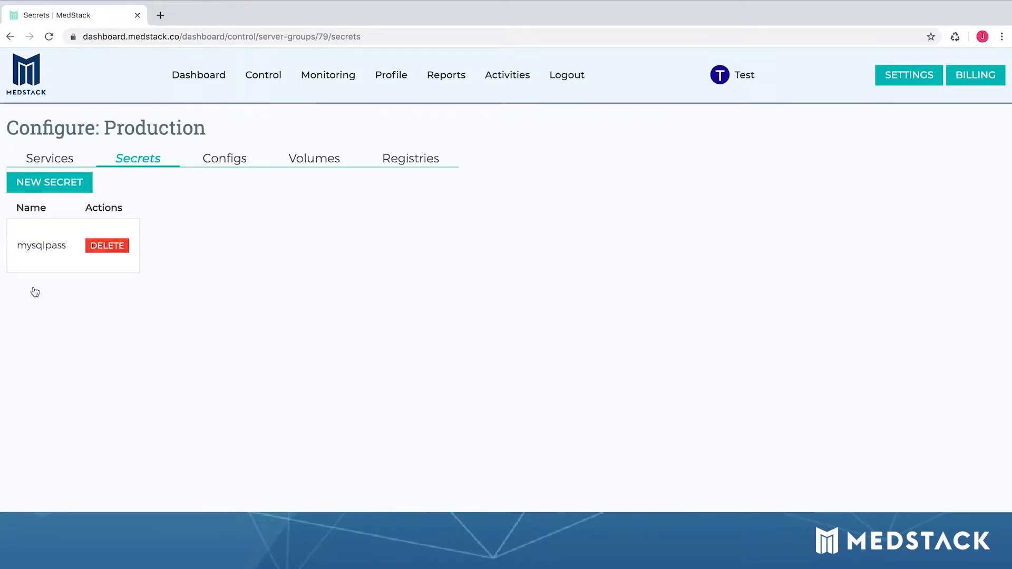
Step: Create a config named settings with the pasted JSON data, then view its details
left_click(231, 160)
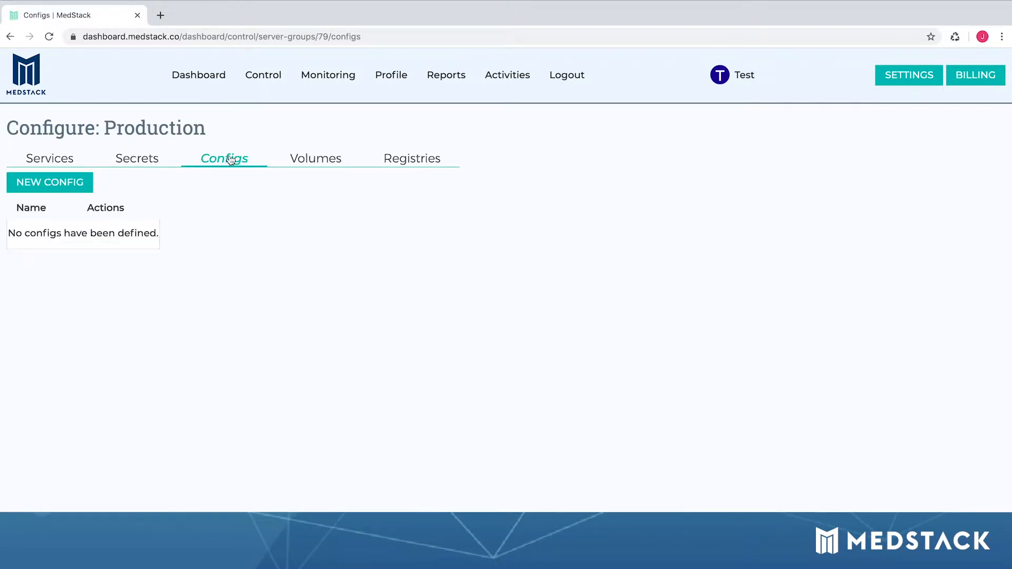
left_click(74, 185)
left_click(80, 197)
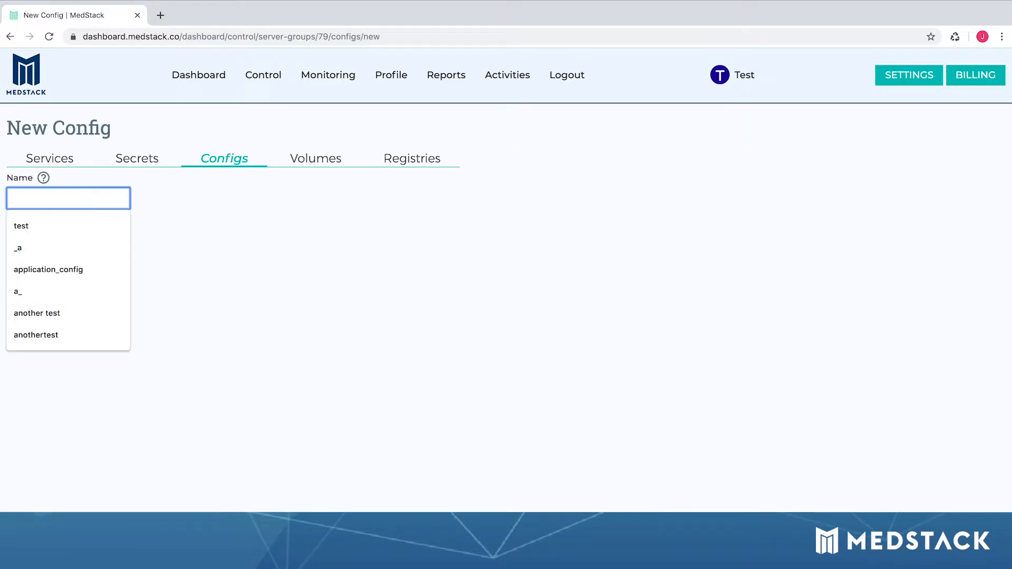
type("settings")
key("Tab")
key("ctrl+v")
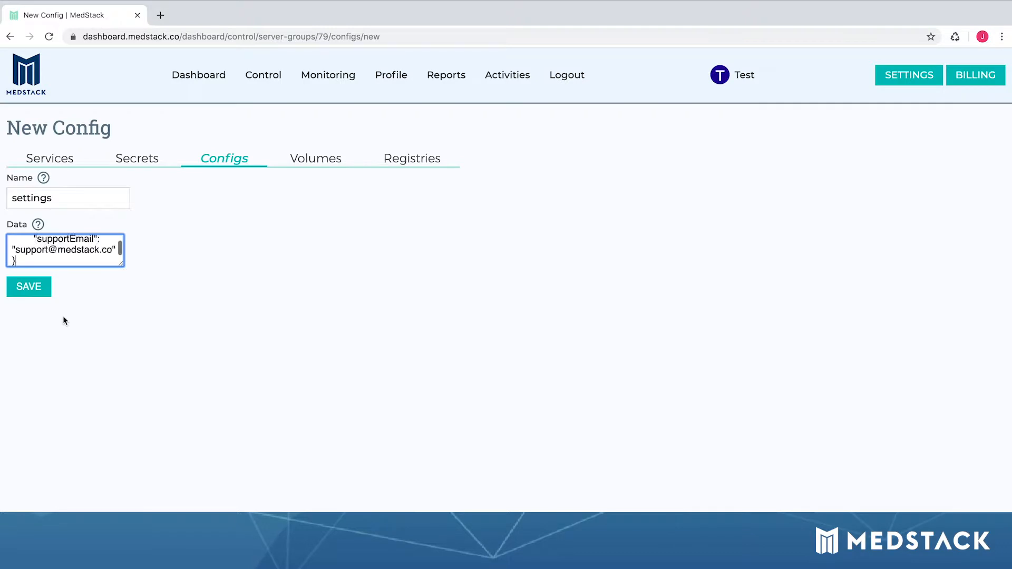
left_click_drag(116, 266, 193, 367)
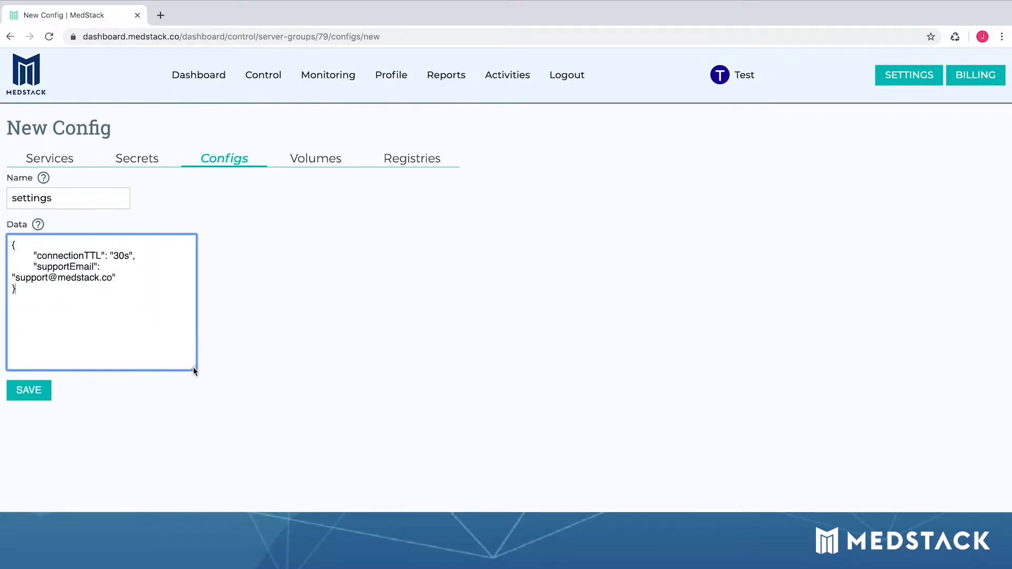
left_click(45, 400)
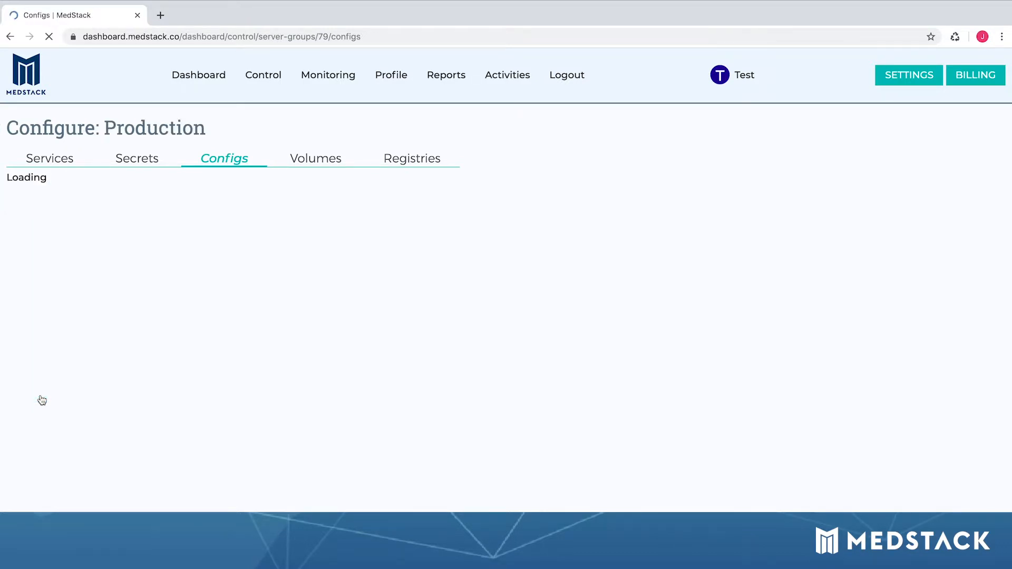
left_click(100, 252)
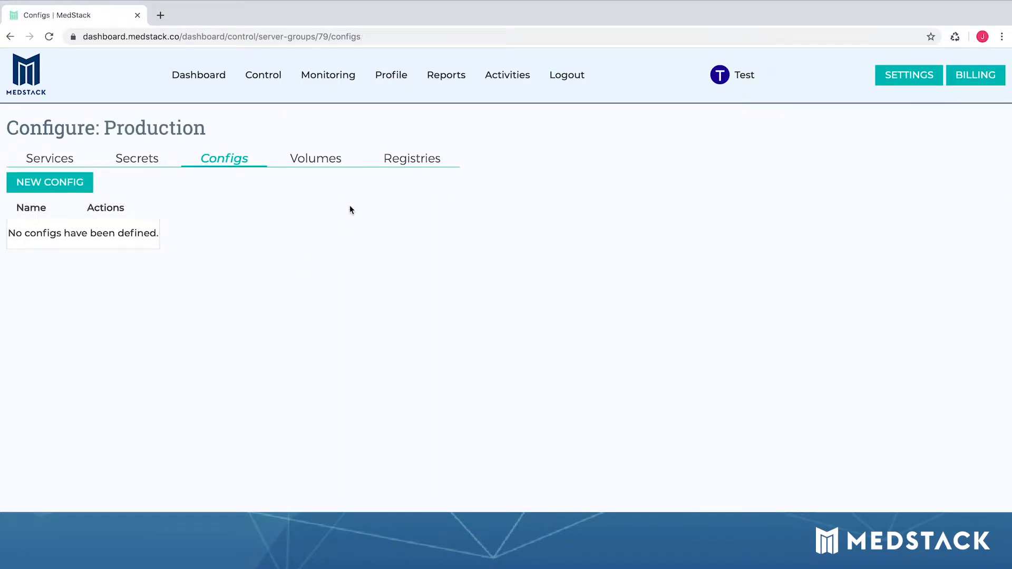
Step: Create a new volume named dbdata in the Production group
left_click(335, 163)
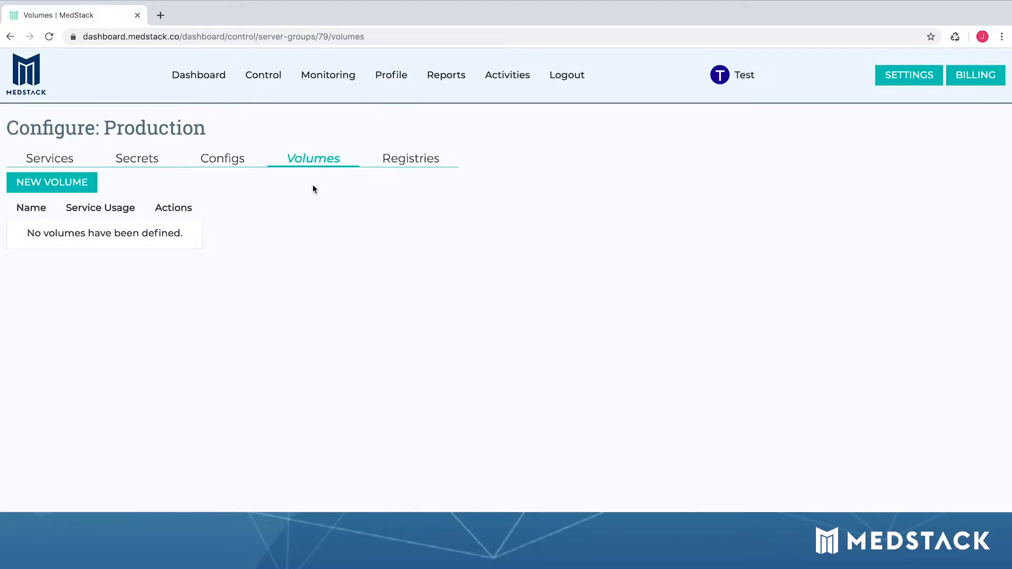
left_click(71, 186)
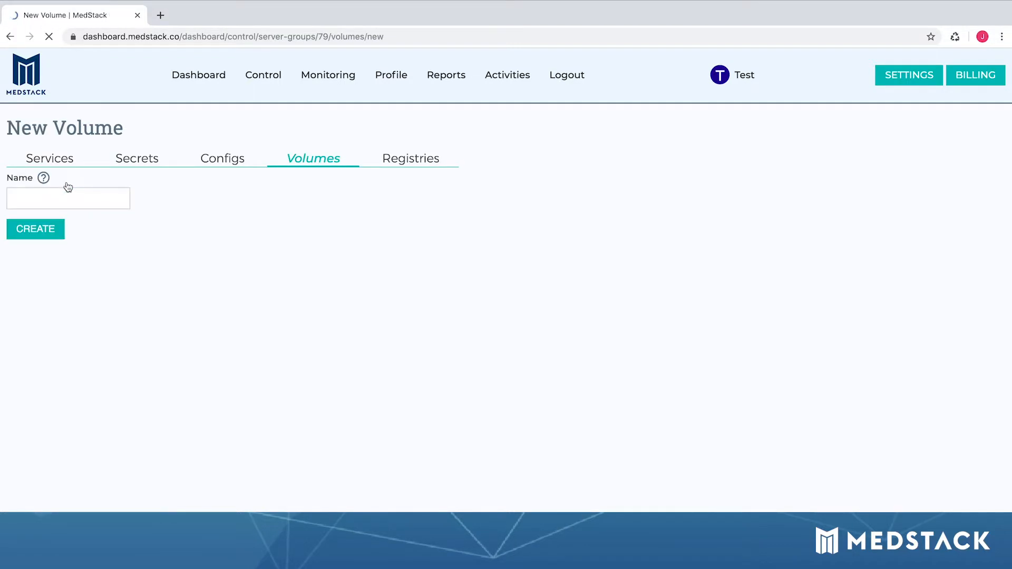
left_click(89, 195)
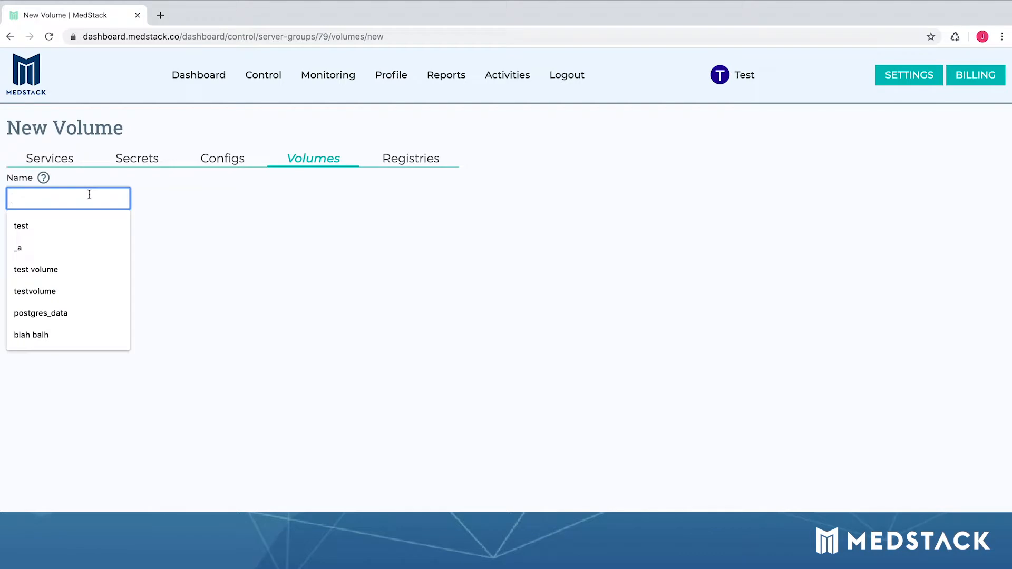
type("dbdata")
left_click(42, 230)
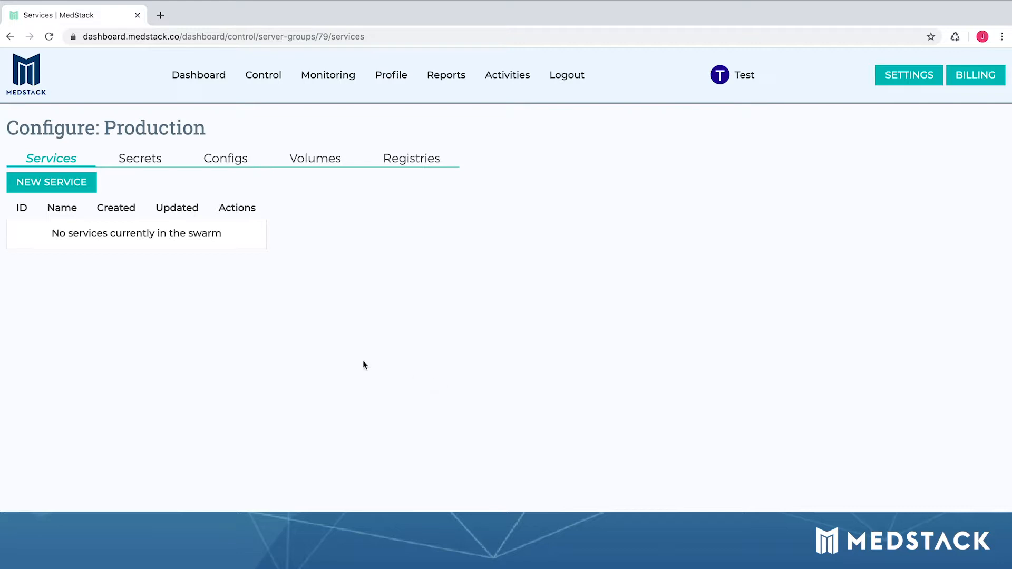
Step: Create a managed Load Balancer service in Production
left_click(53, 185)
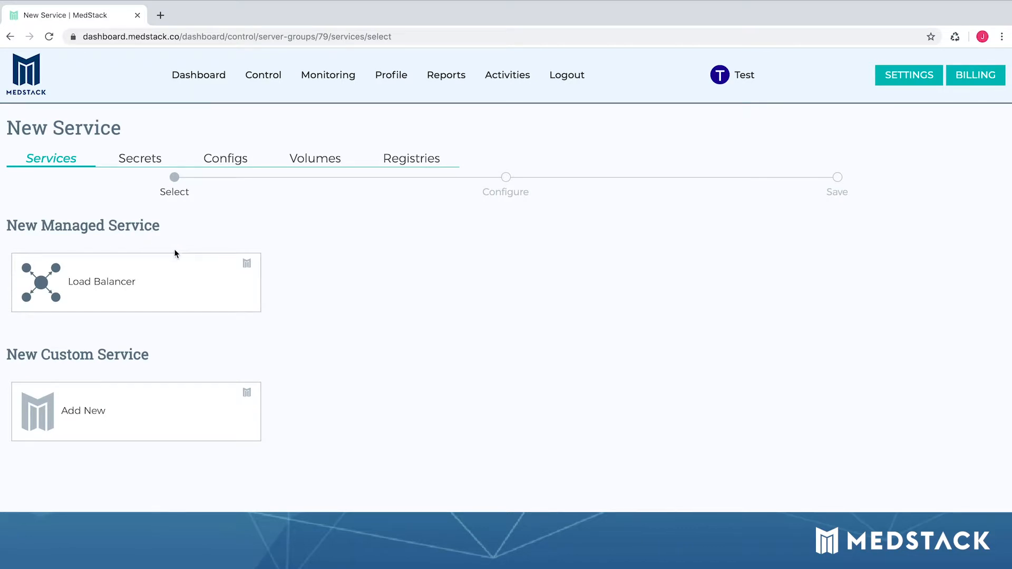
left_click(147, 296)
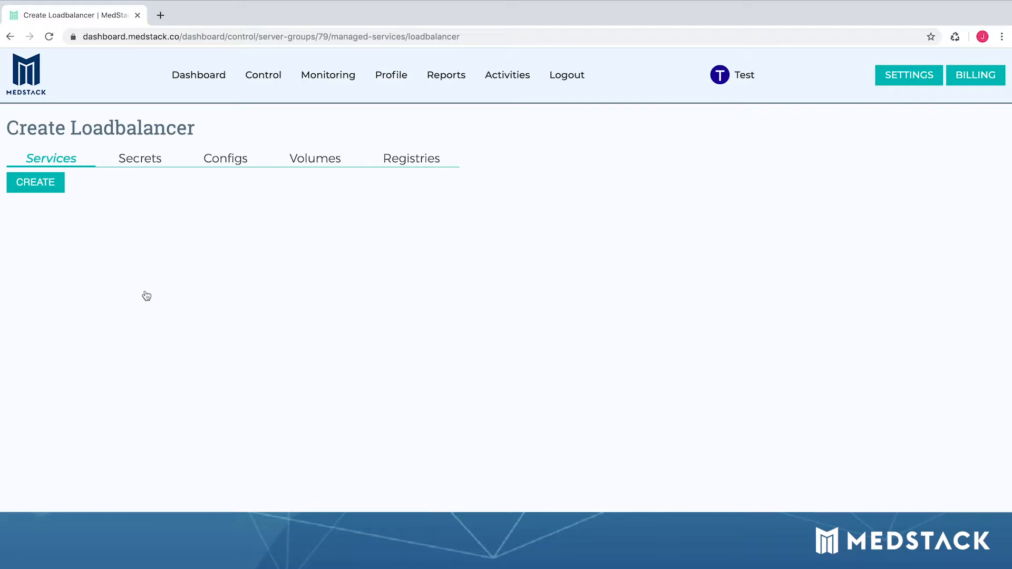
left_click(60, 184)
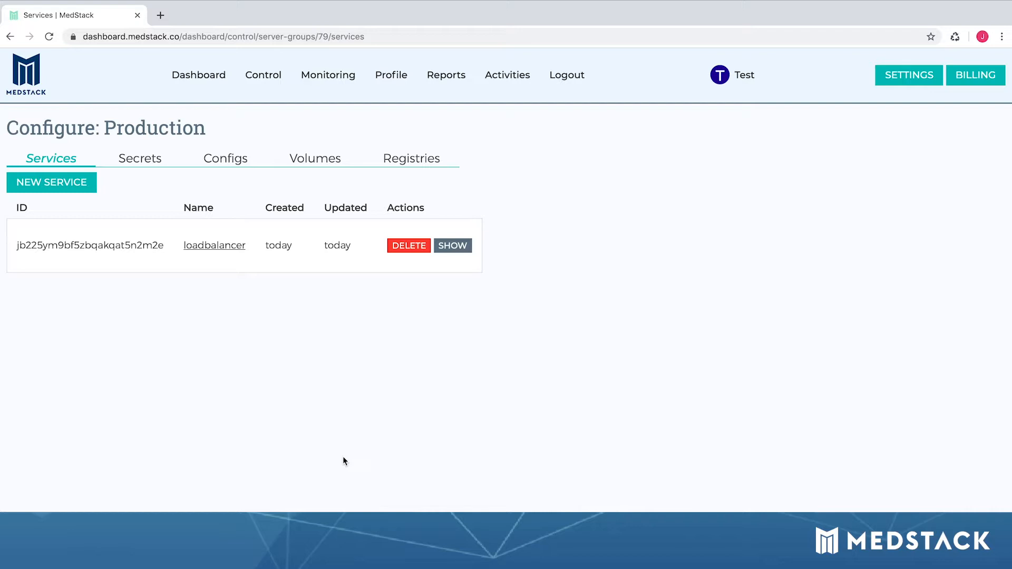
Step: Start a custom service named postgresql using the postgres:9.6 image
left_click(77, 185)
left_click(130, 426)
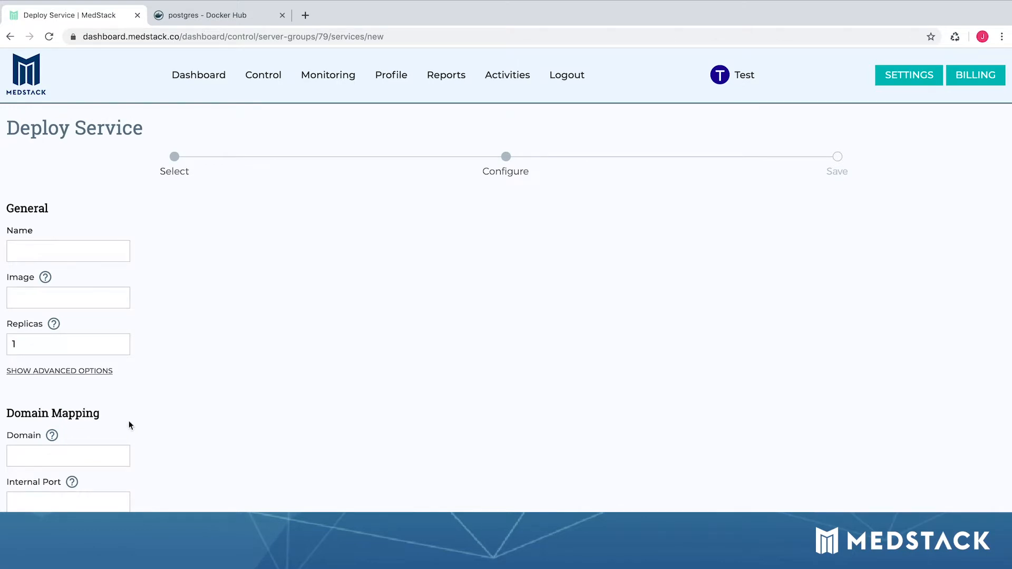
left_click(93, 257)
type("postgresql")
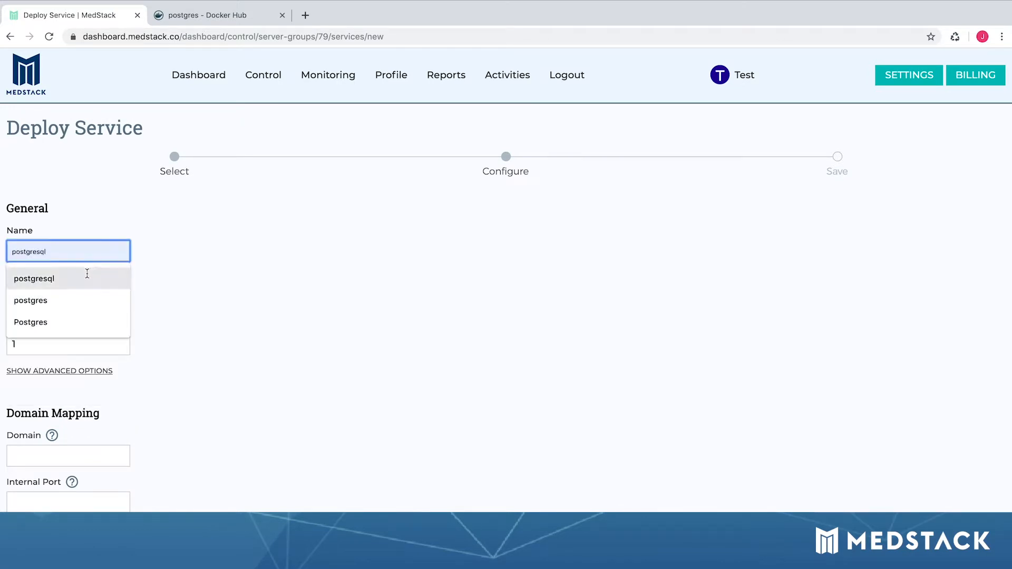
left_click(82, 275)
left_click(69, 298)
type("postgres:9.6")
left_click(56, 327)
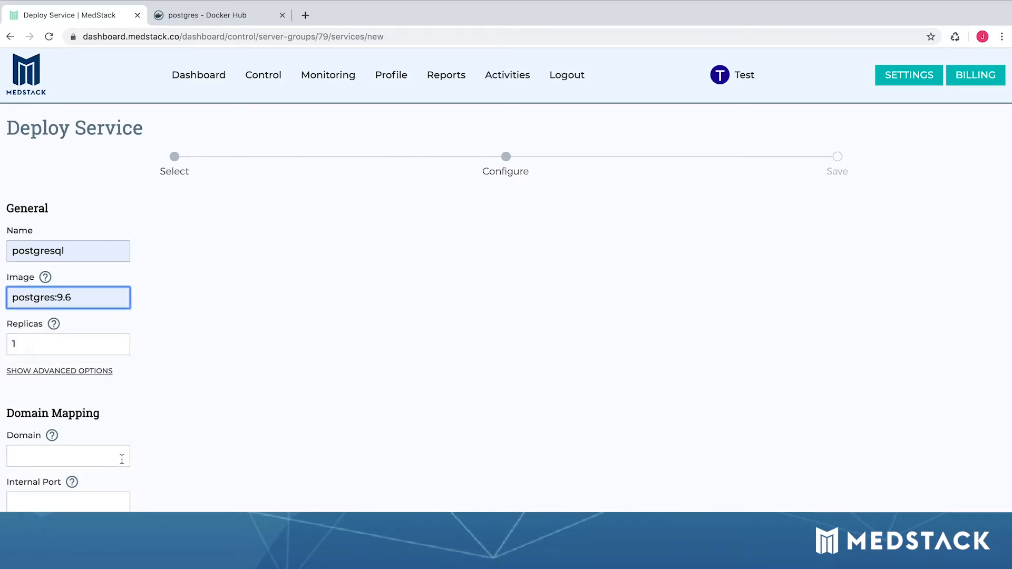
scroll(177, 467, "down", 4)
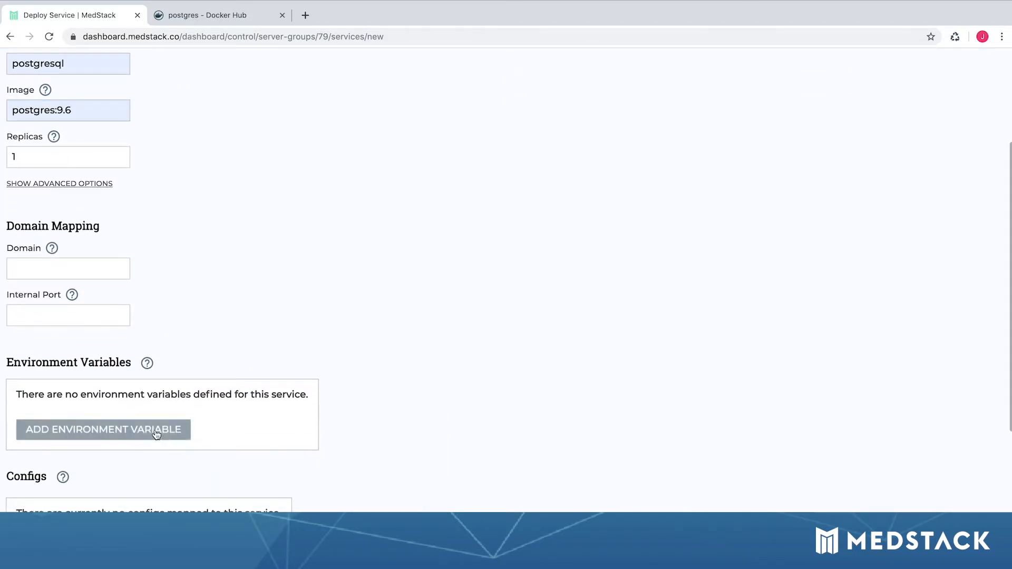
Step: Add environment variable POSTGRES_USER=pgadmin, copied from Docker Hub docs, and create the service
left_click(156, 429)
key("ctrl+Tab")
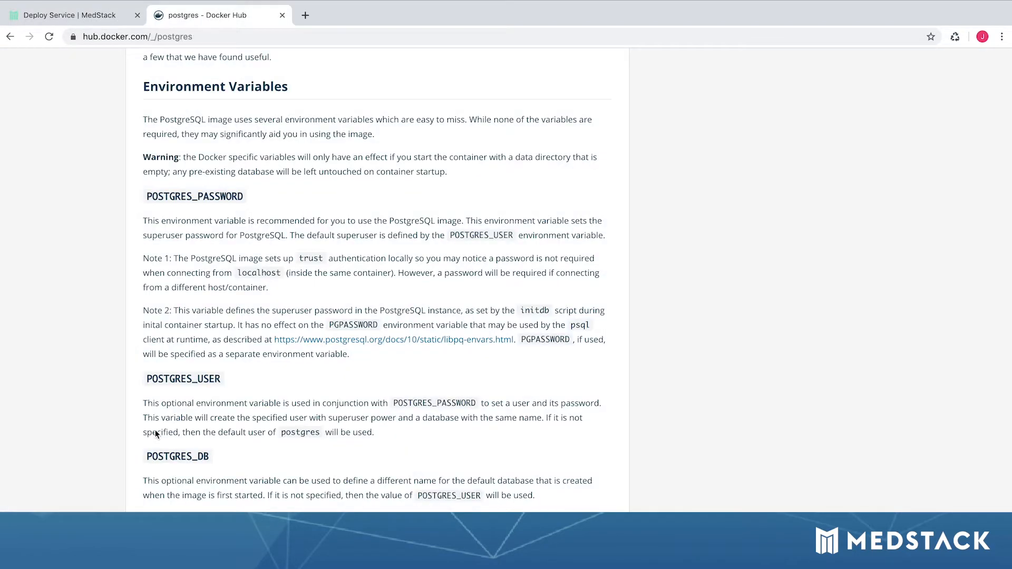
double_click(165, 379)
key("ctrl+c")
key("ctrl+shift+Tab")
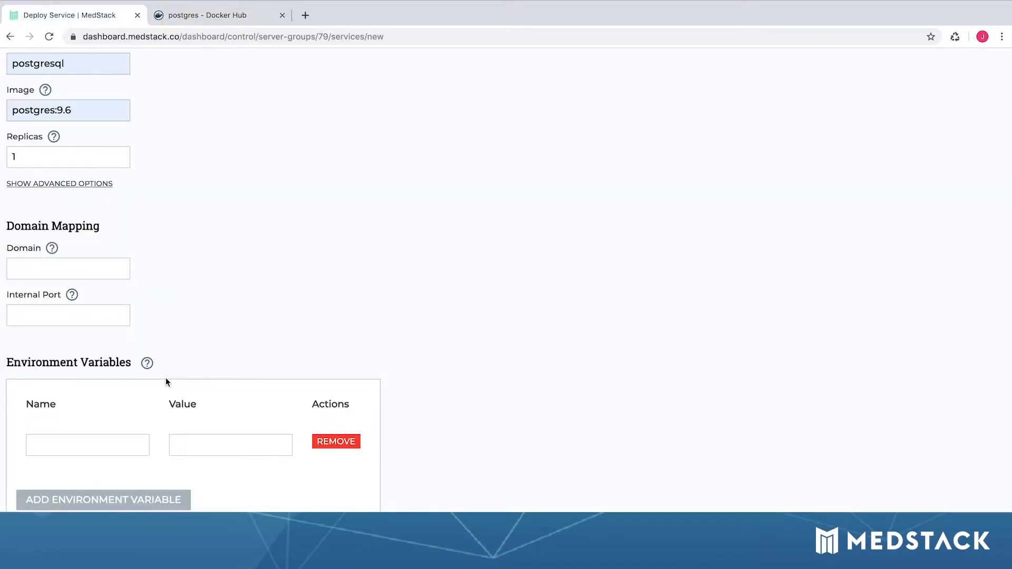
left_click(121, 441)
key("ctrl+v")
left_click(202, 443)
type("pgadmin")
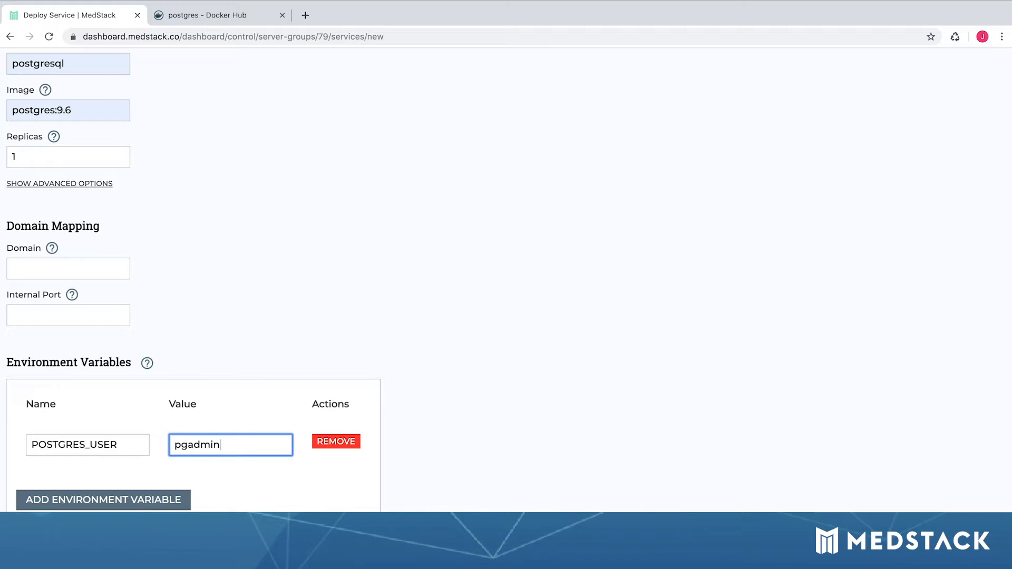
scroll(269, 475, "down", 4)
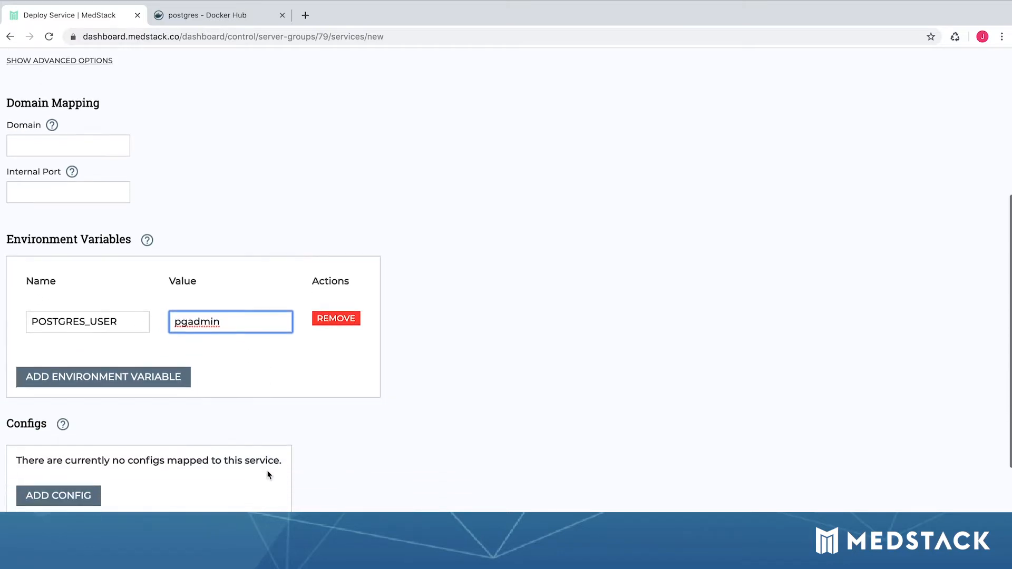
scroll(269, 475, "down", 4)
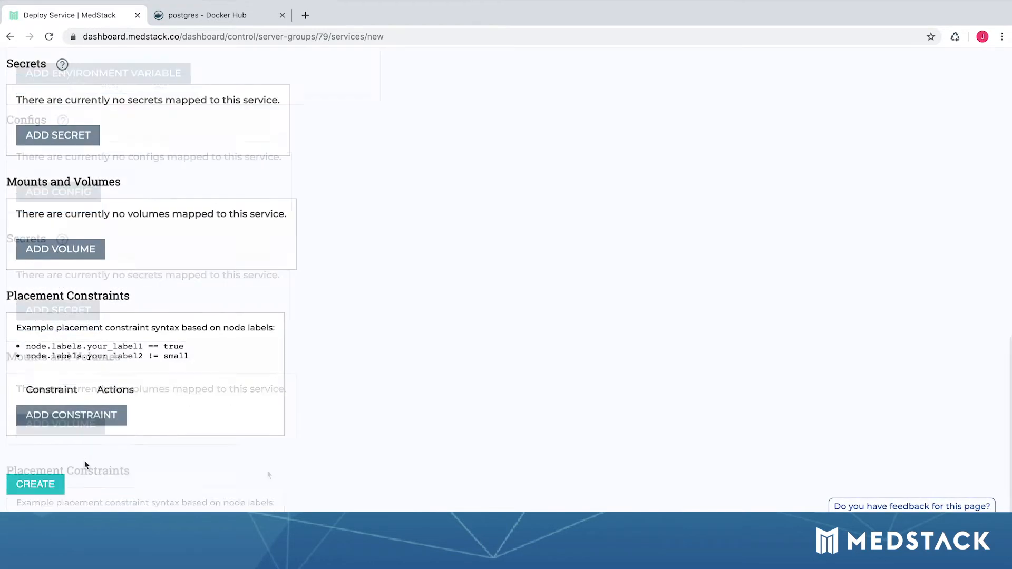
left_click(51, 488)
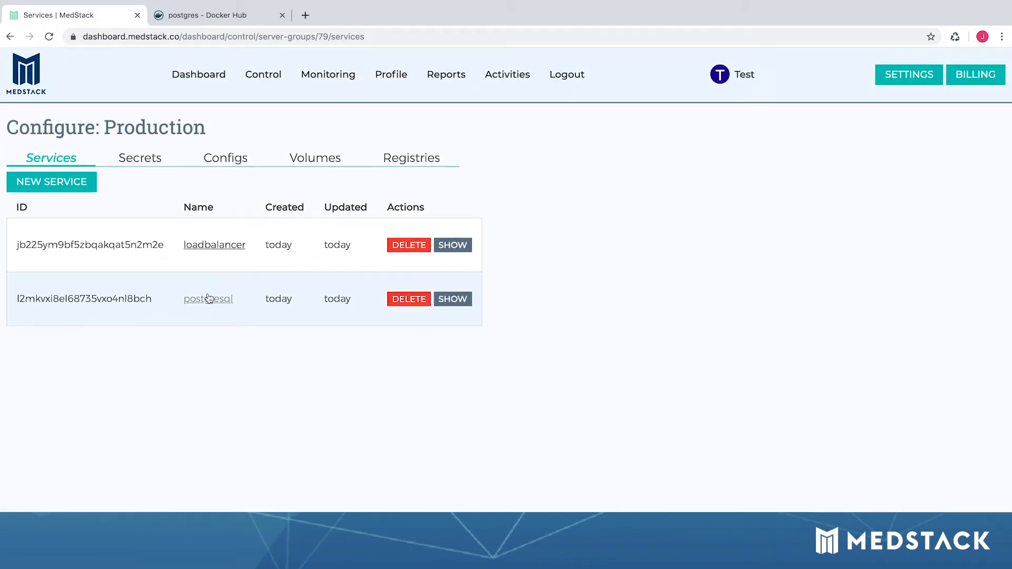
Step: Confirm postgresql's container is running, then start adding another Production service
left_click(209, 298)
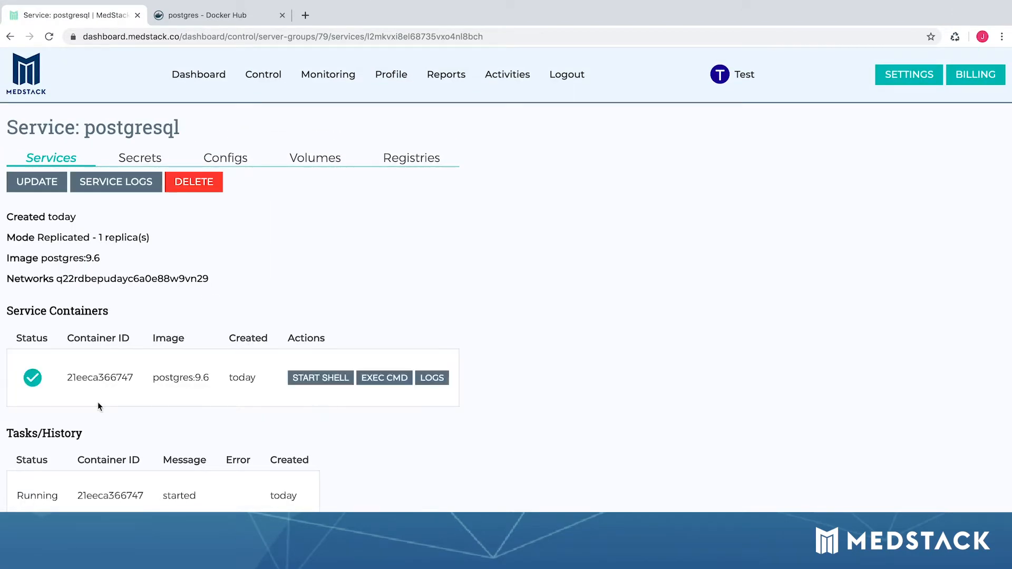
mouse_move(38, 382)
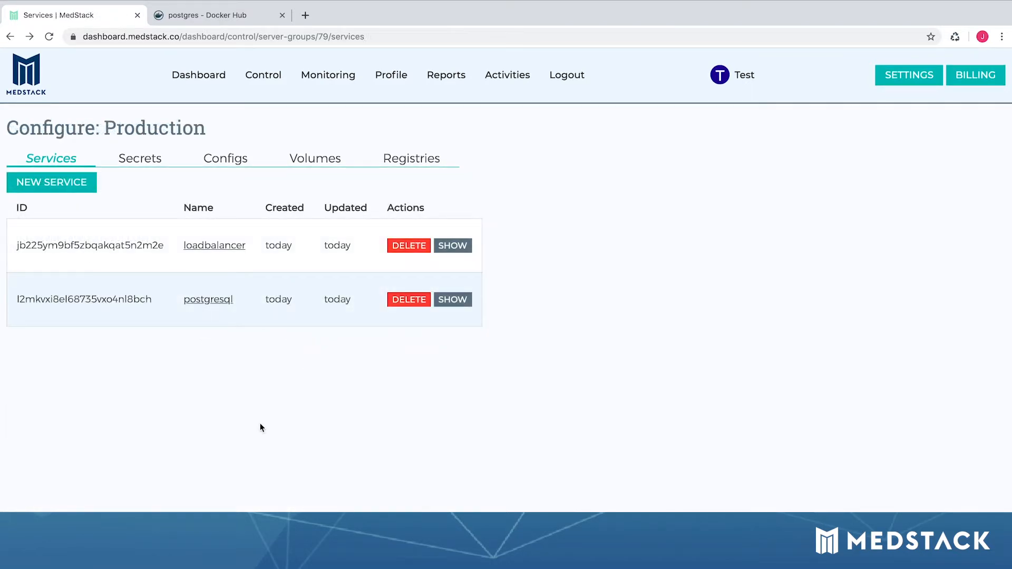
left_click(74, 178)
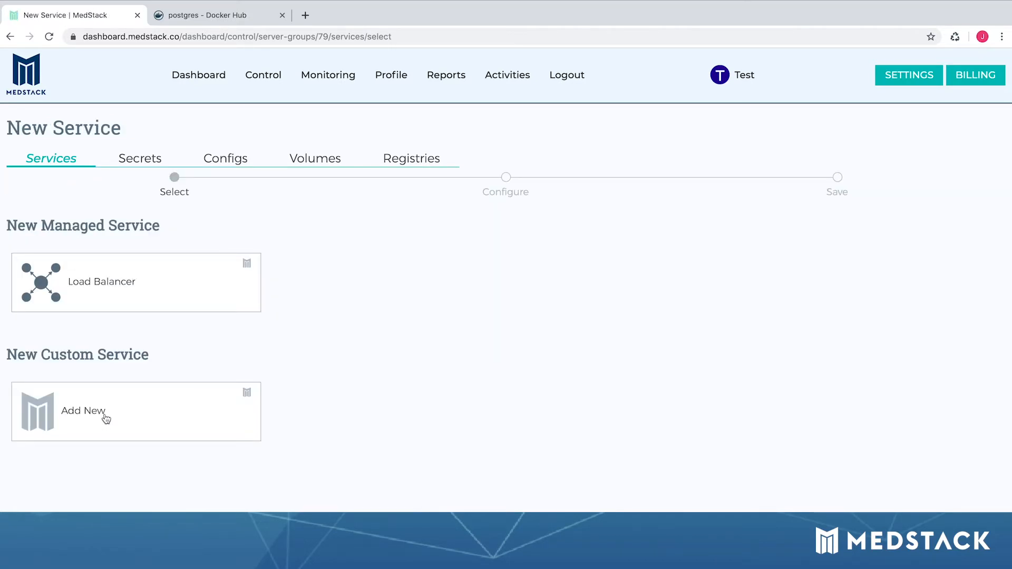
Step: Start a custom service named flask-demo using the flask-demo:1.0 registry image
left_click(105, 417)
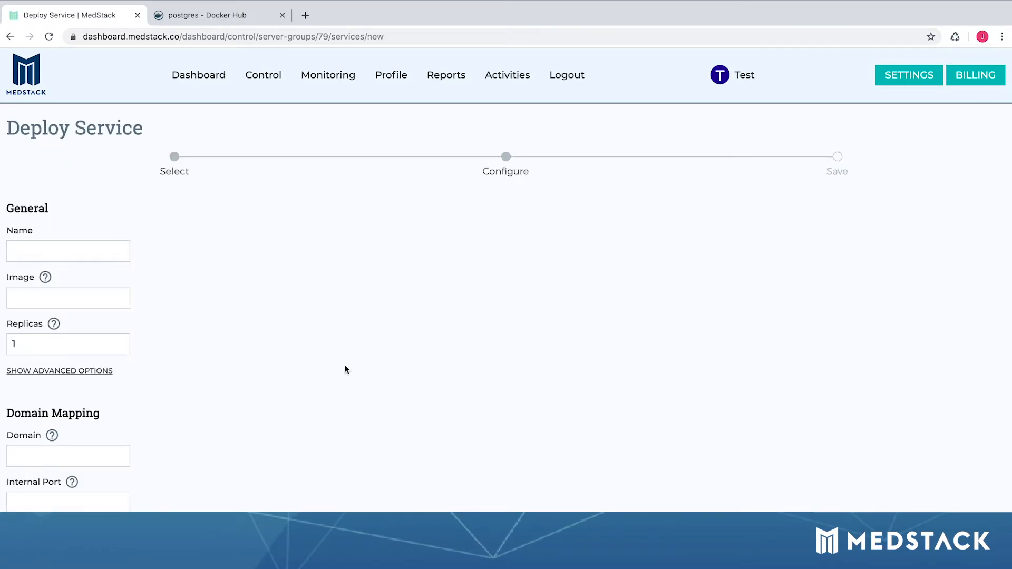
left_click(111, 252)
type("flask-demo")
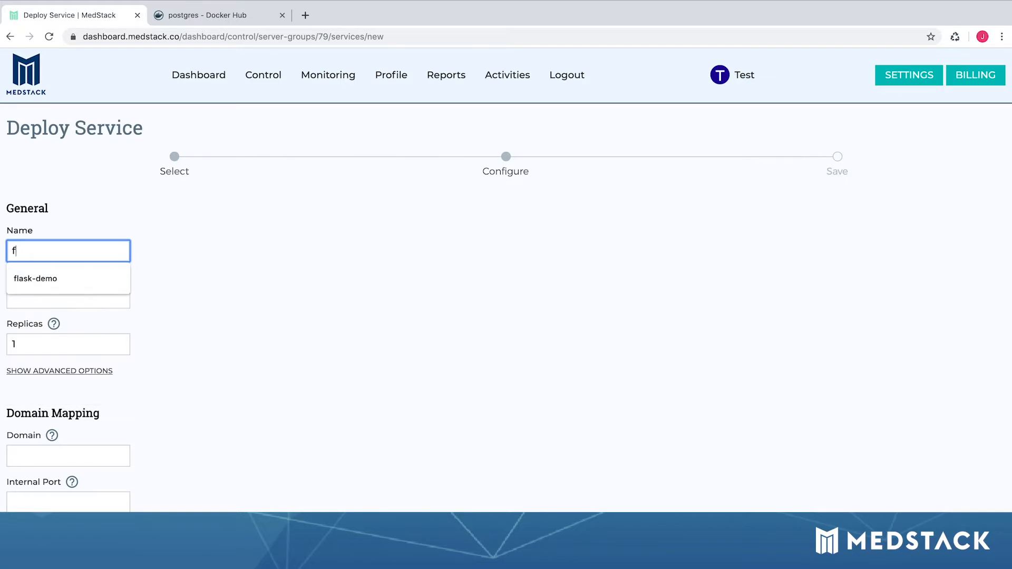
left_click(95, 281)
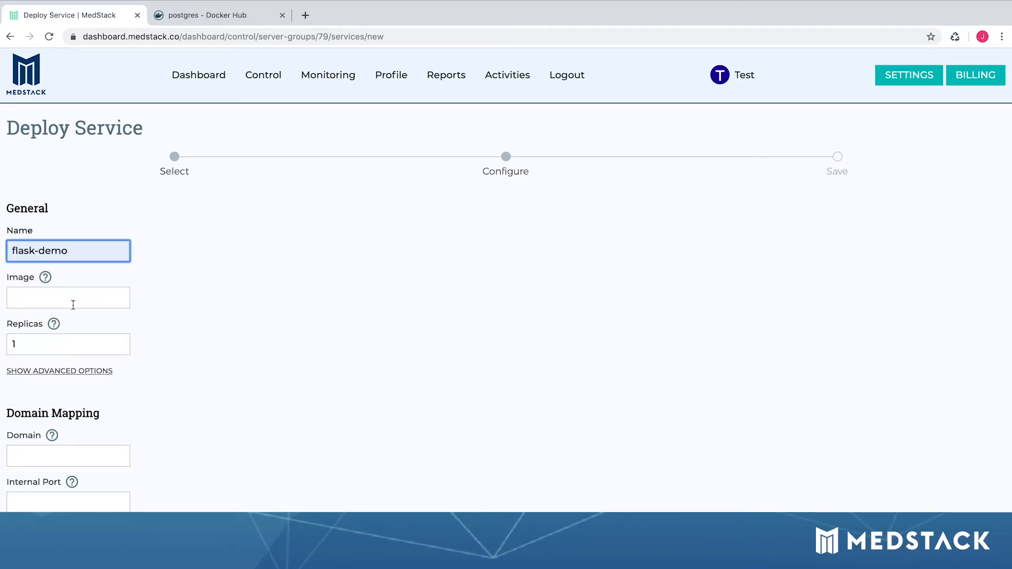
left_click(73, 302)
type("re")
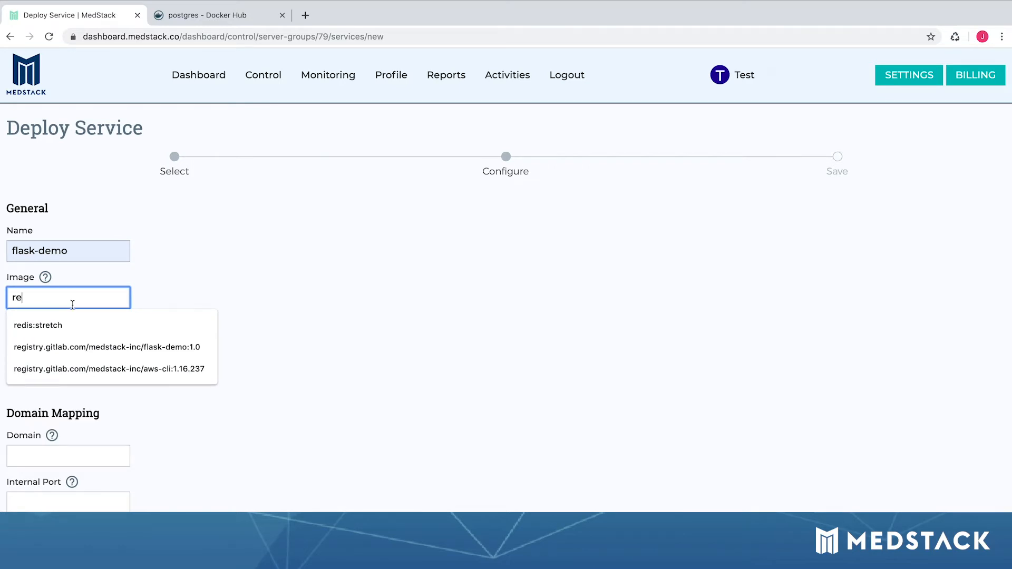
left_click(68, 347)
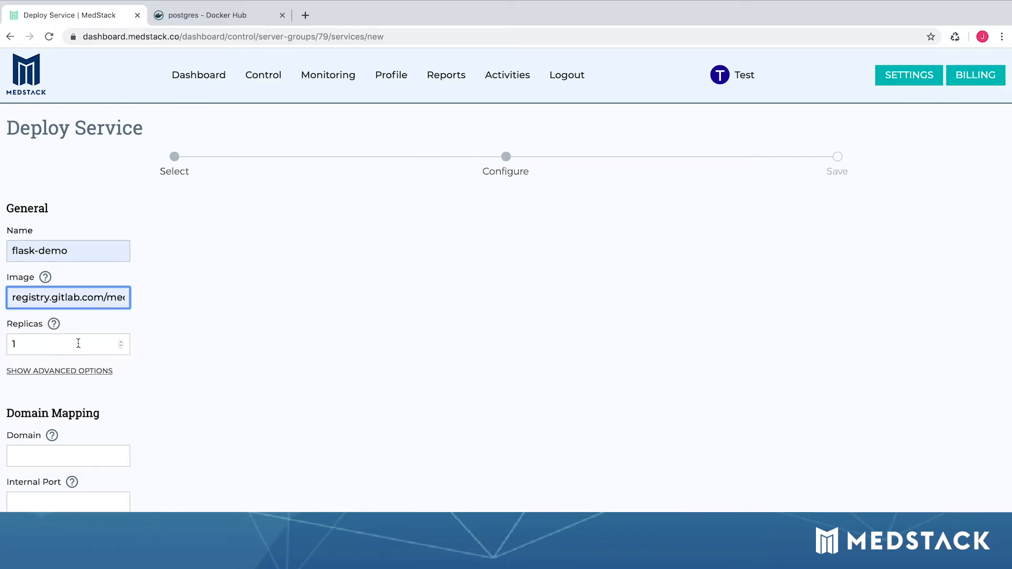
Step: Set 2 replicas, domain demo.quazgar.net and internal port 80
left_click(121, 343)
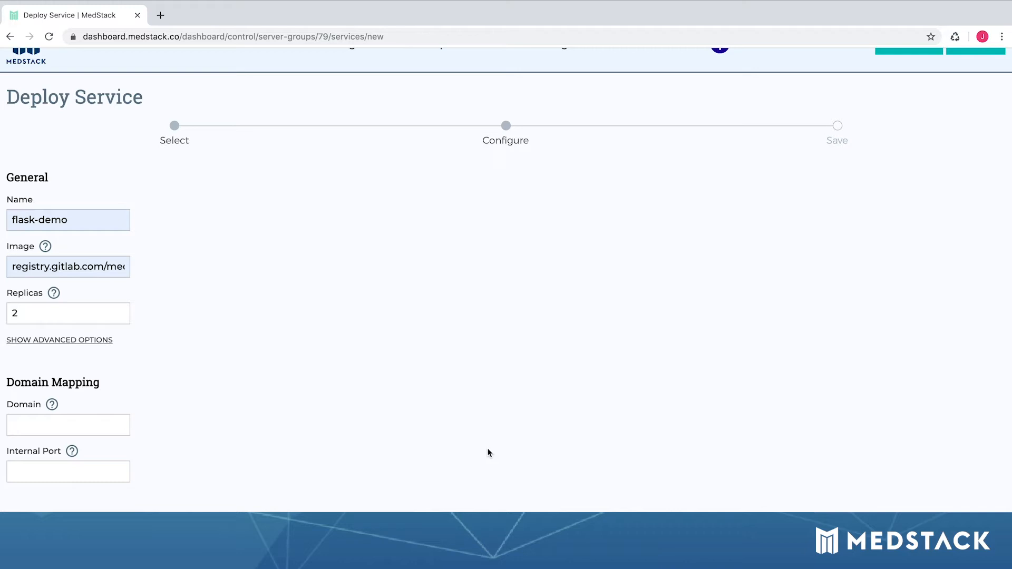
left_click(111, 425)
type("demo.")
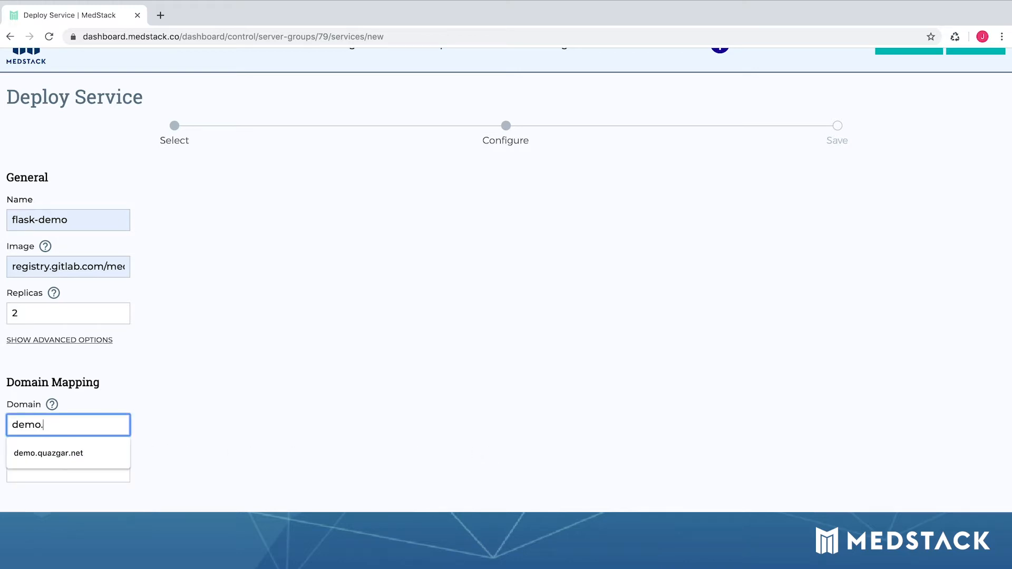
key("Down")
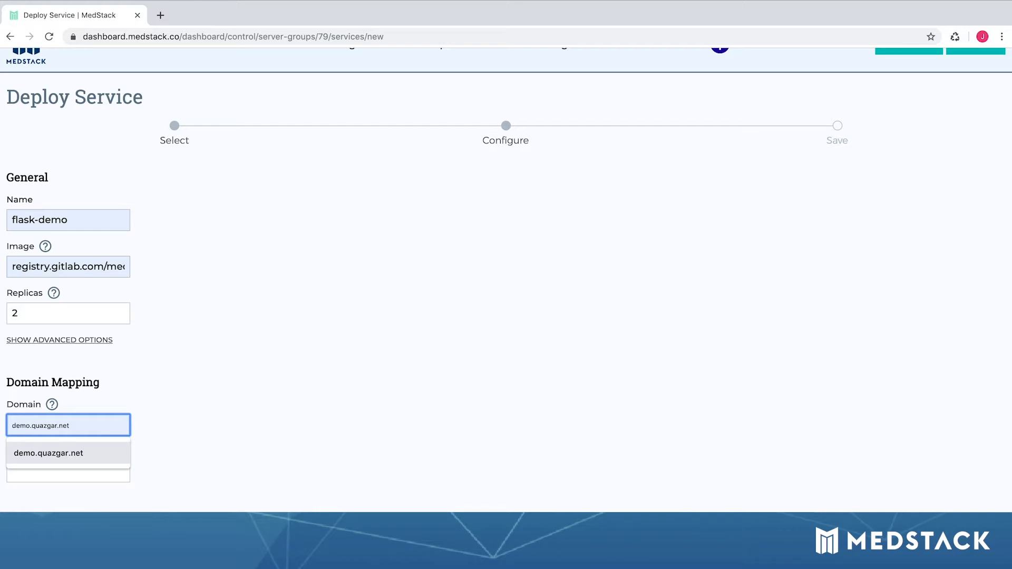
key("Tab")
type("80")
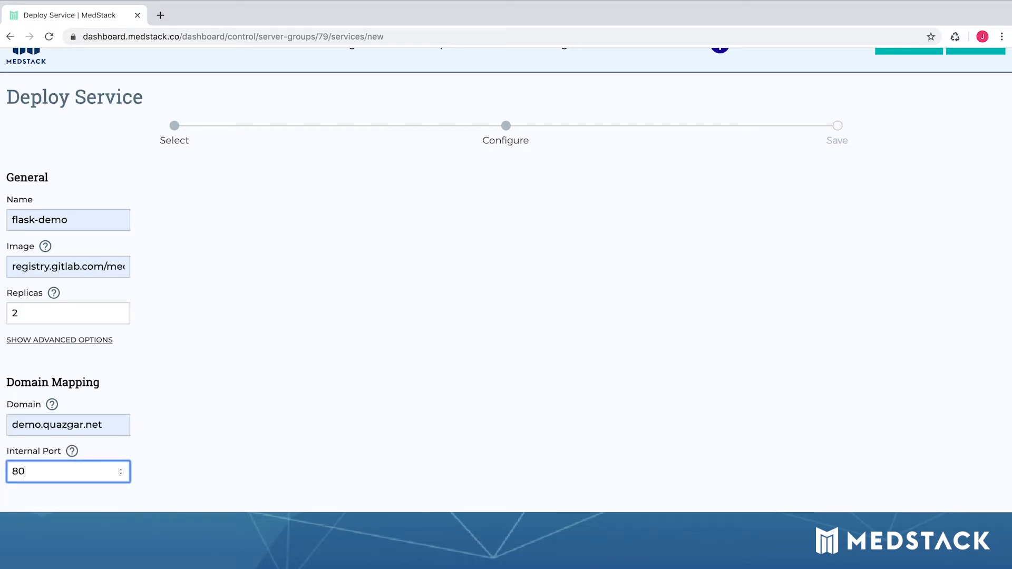
left_click(276, 437)
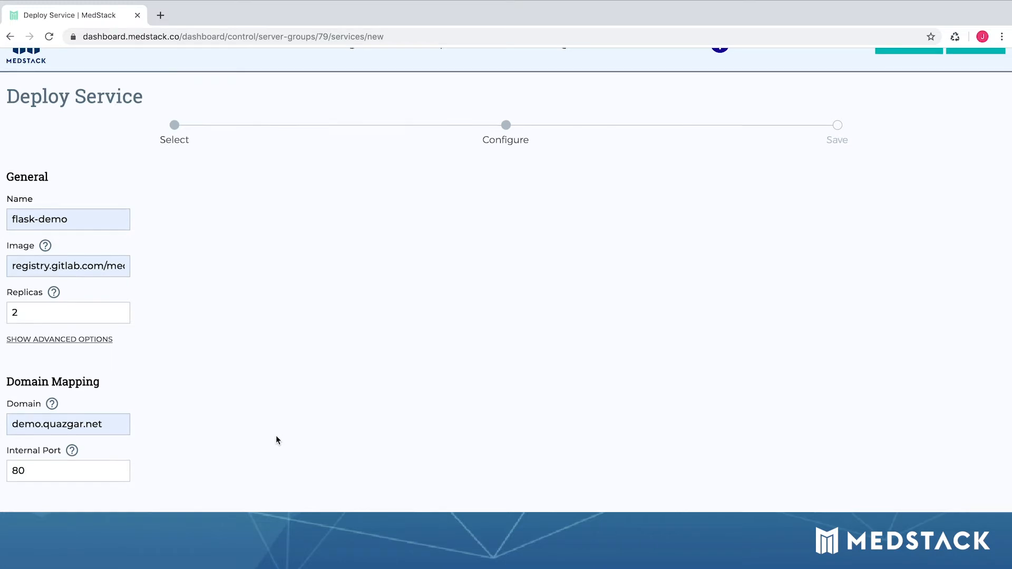
Step: Add environment variable DB_HOST with value postgresql
scroll(277, 437, "down", 1)
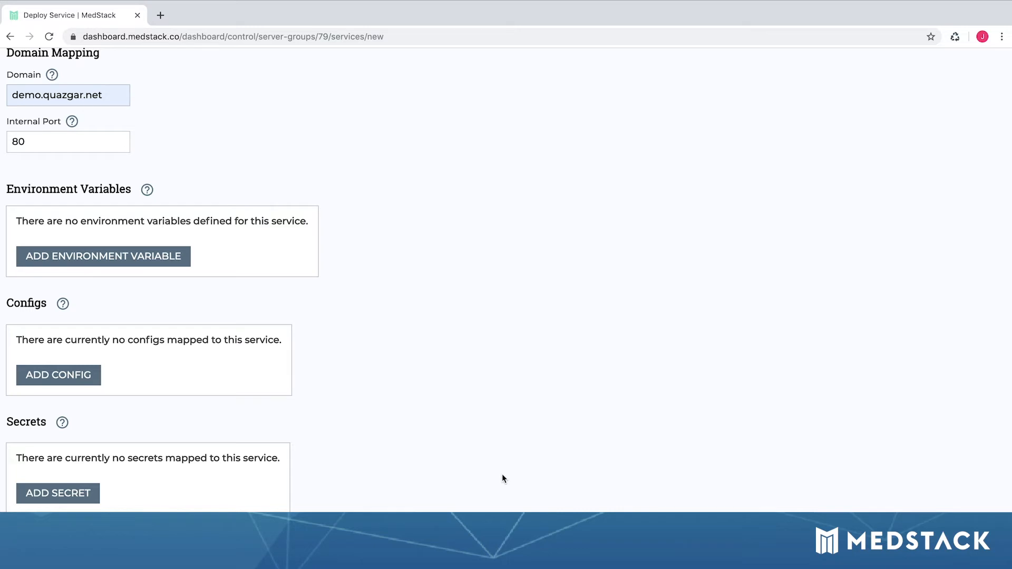
left_click(158, 257)
left_click(140, 266)
type("DB_HOST")
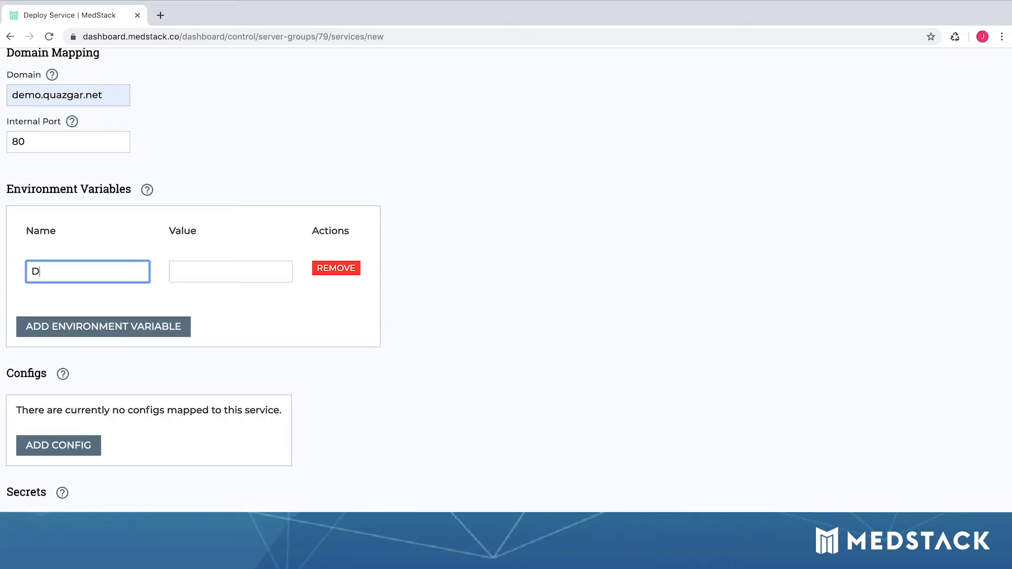
key("Tab")
type("postgresql")
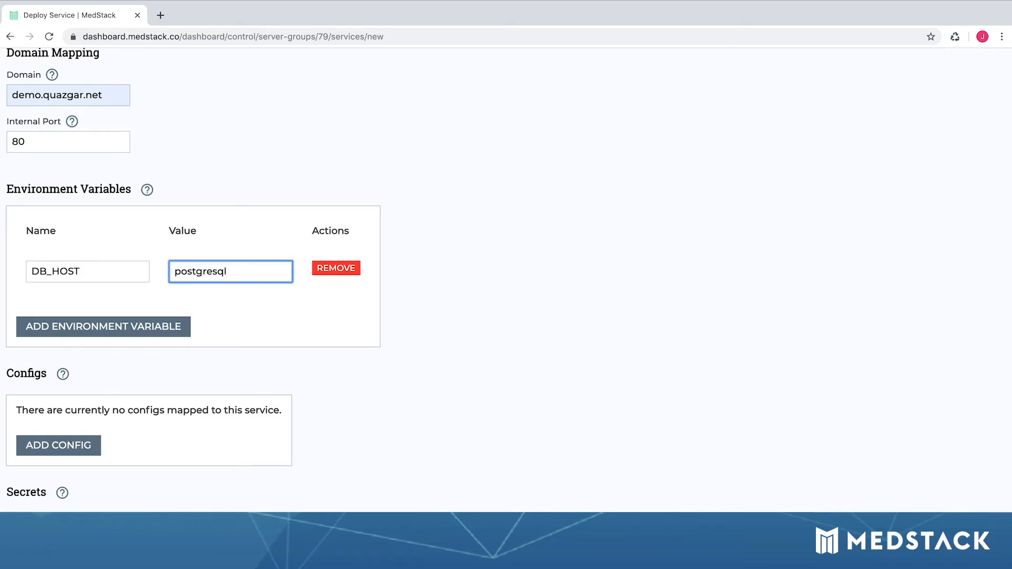
Step: Add a second environment variable DB_NAME with value testdb_prod
left_click(97, 327)
left_click(93, 342)
type("DB_NAME")
key("Tab")
type("rewsta")
key("BackSpace")
key("BackSpace")
key("BackSpace")
key("BackSpace")
key("BackSpace")
key("BackSpace")
type("testdb_prod")
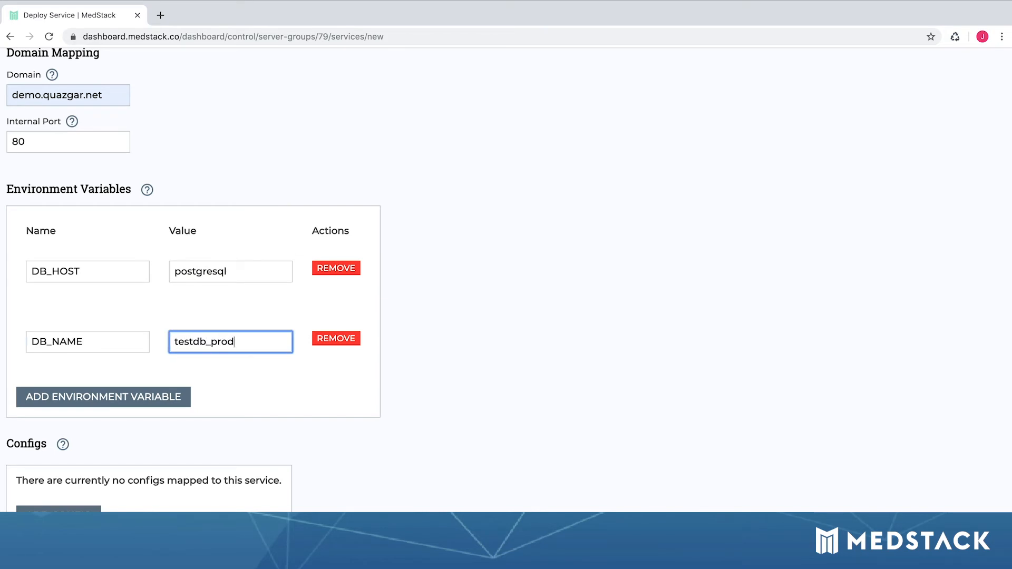
left_click(372, 445)
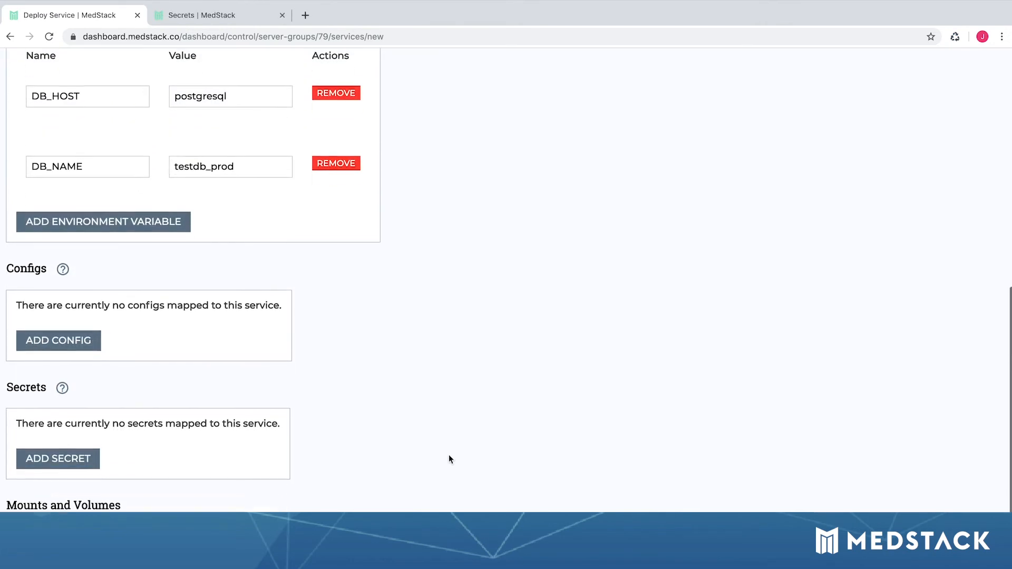
Step: Check the available configs for flask-demo, leaving none mapped
scroll(448, 454, "down", 1)
scroll(433, 435, "down", 3)
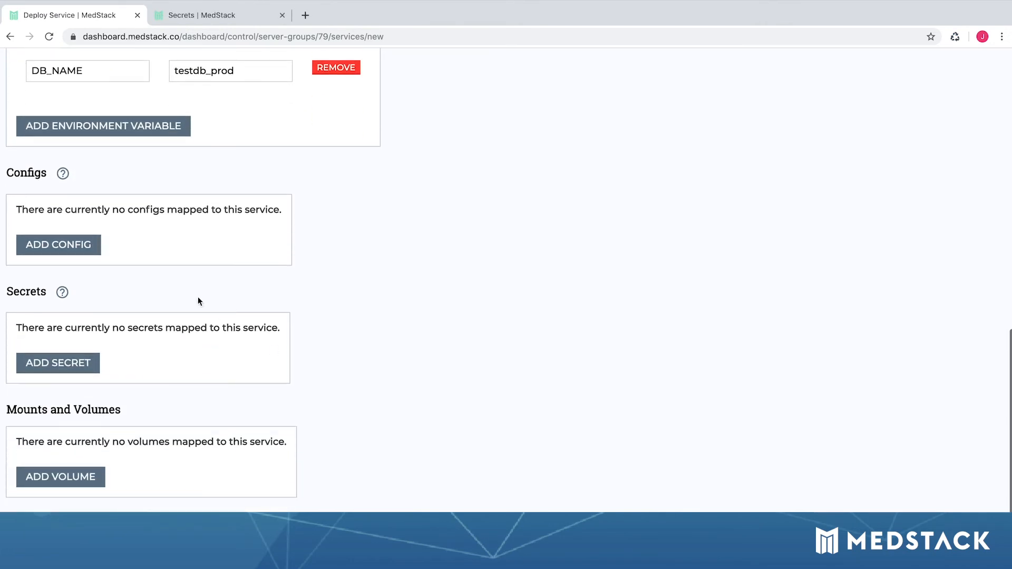
left_click(97, 248)
left_click(96, 270)
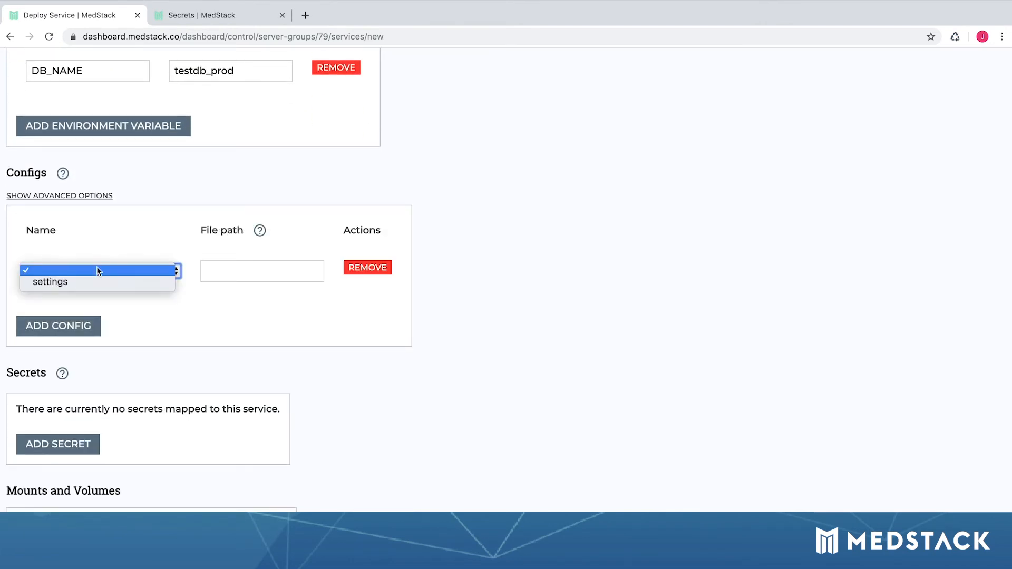
left_click(96, 248)
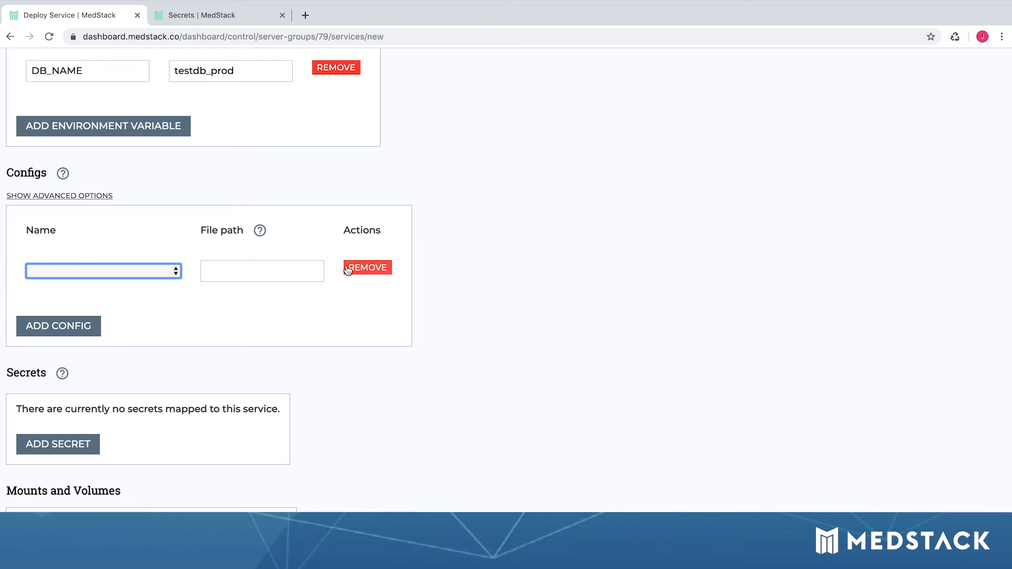
Step: Review the secret and volume mapping lists for flask-demo
scroll(84, 417, "down", 2)
left_click(72, 344)
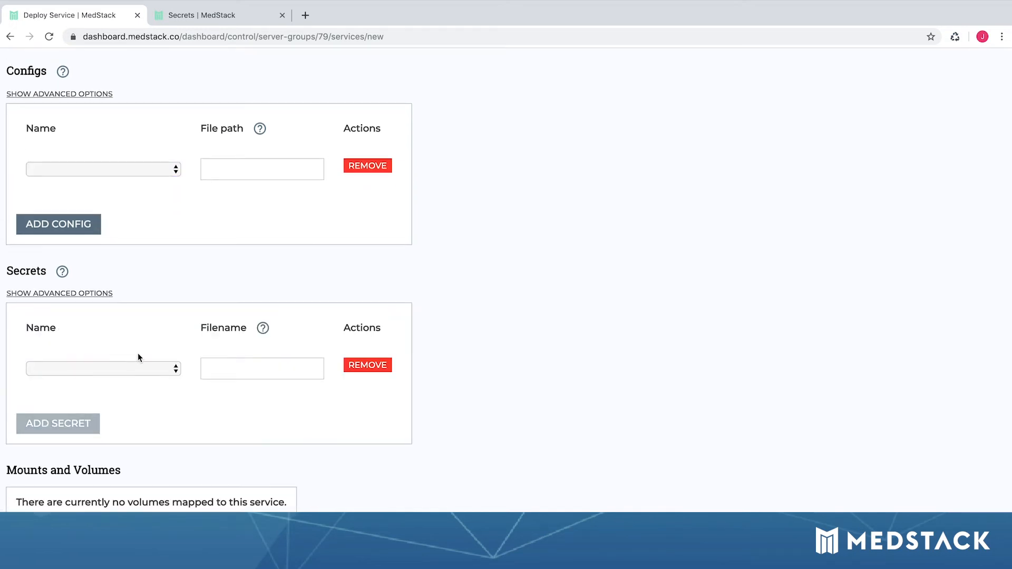
scroll(138, 348, "down", 3)
left_click(137, 259)
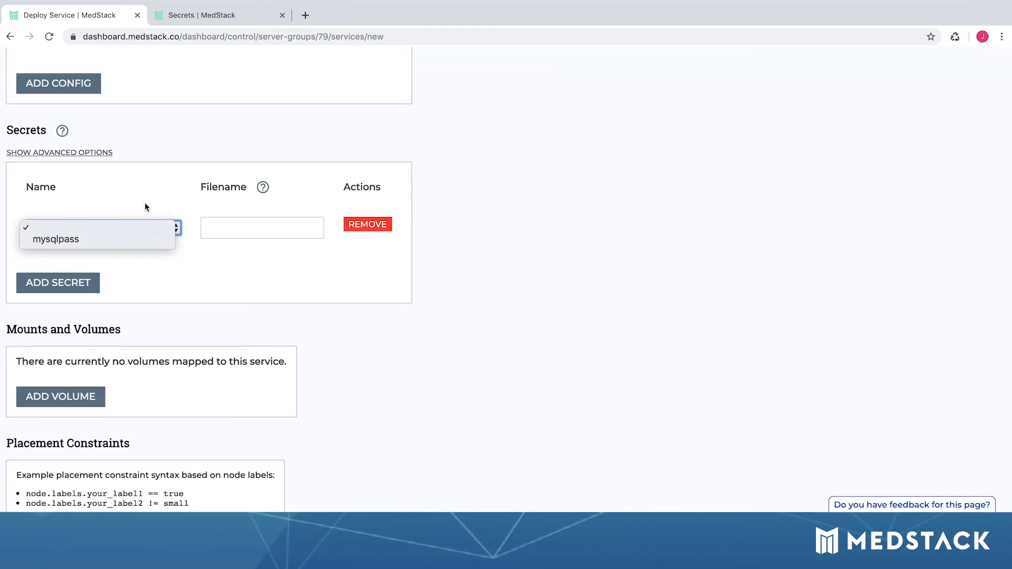
left_click(146, 226)
left_click(87, 394)
scroll(144, 363, "down", 3)
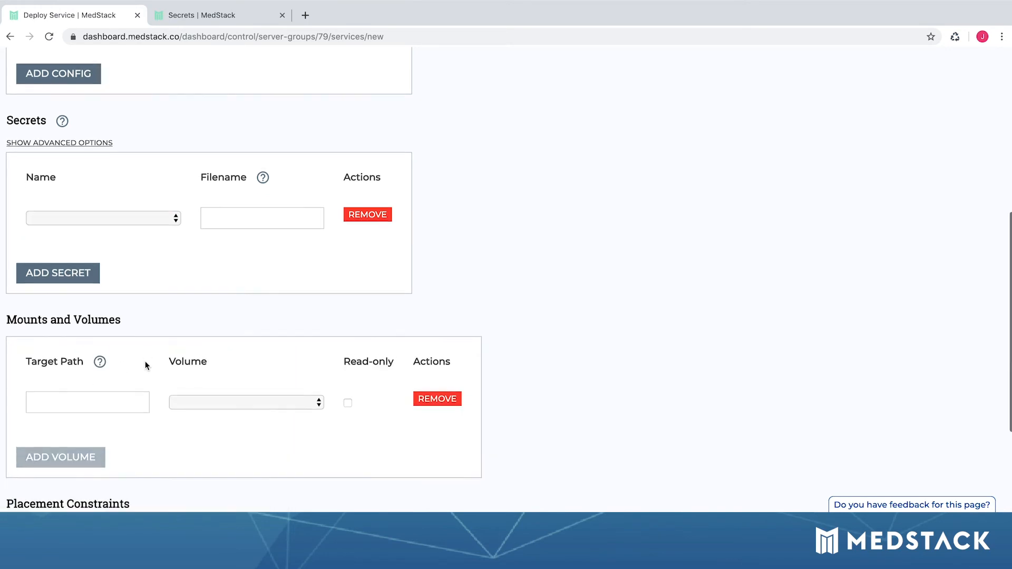
left_click(223, 292)
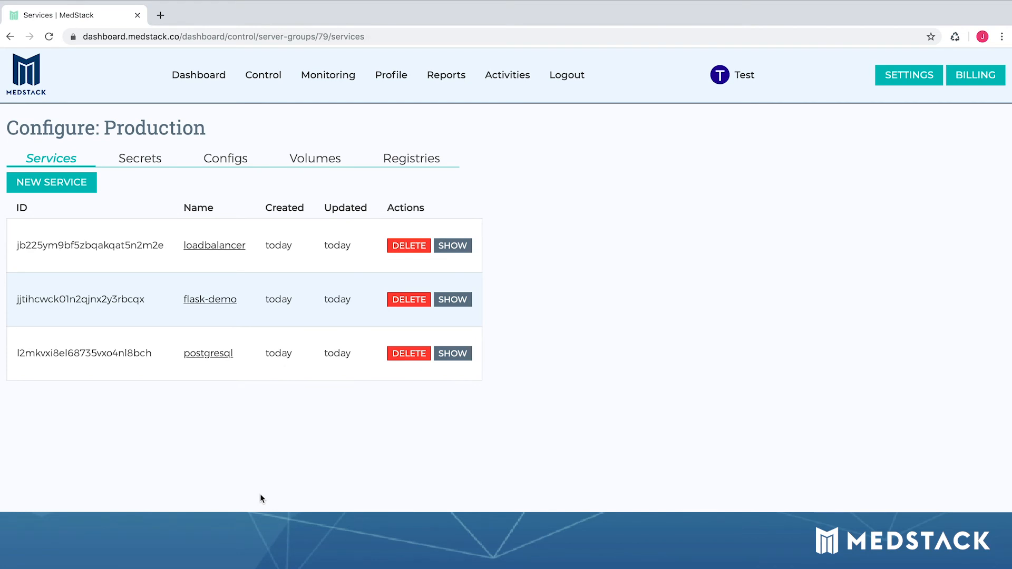
Step: Confirm flask-demo's two flask-demo:1.0 containers are running, then start a new browser tab
left_click(221, 299)
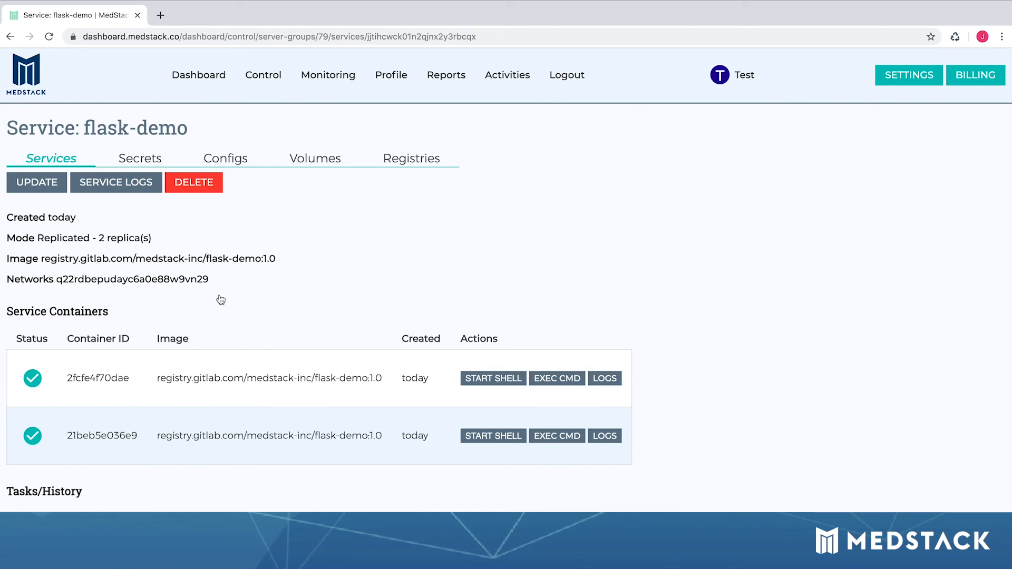
key("ctrl+t")
Step: Load demo.quazgar.net and confirm the Guest Book Demo's certificate shows as valid
type("demo")
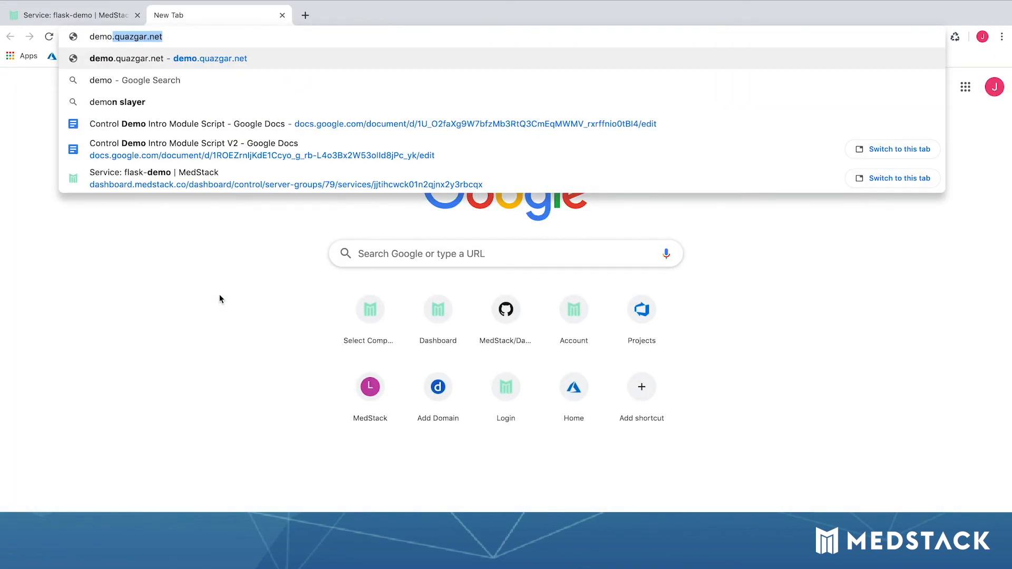
key("Return")
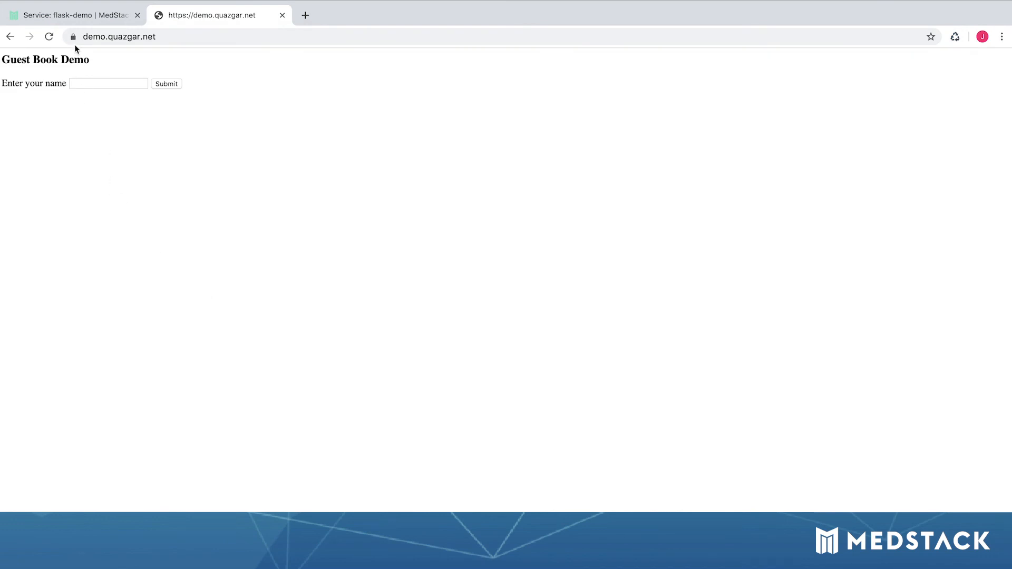
left_click(74, 38)
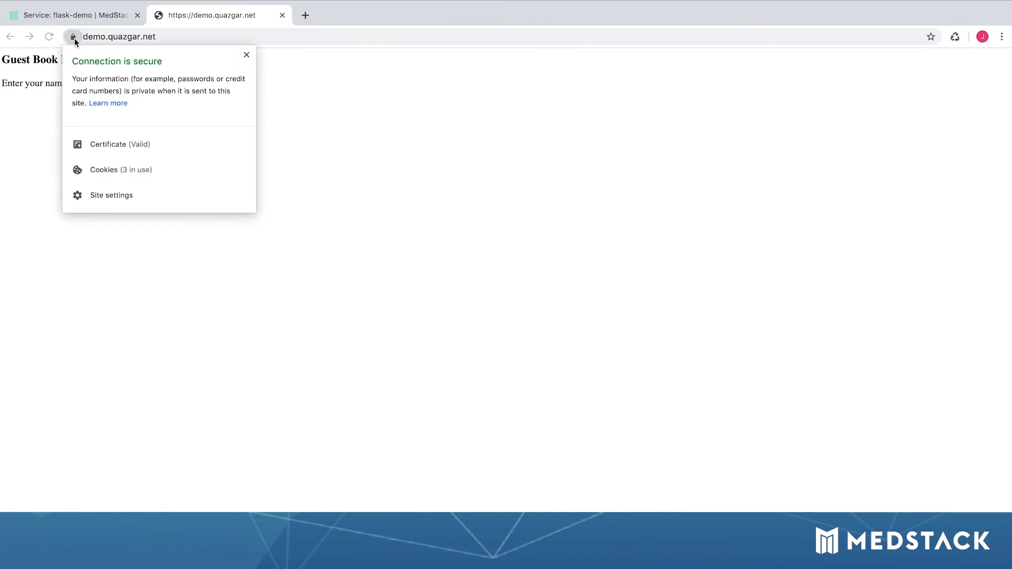
left_click(100, 143)
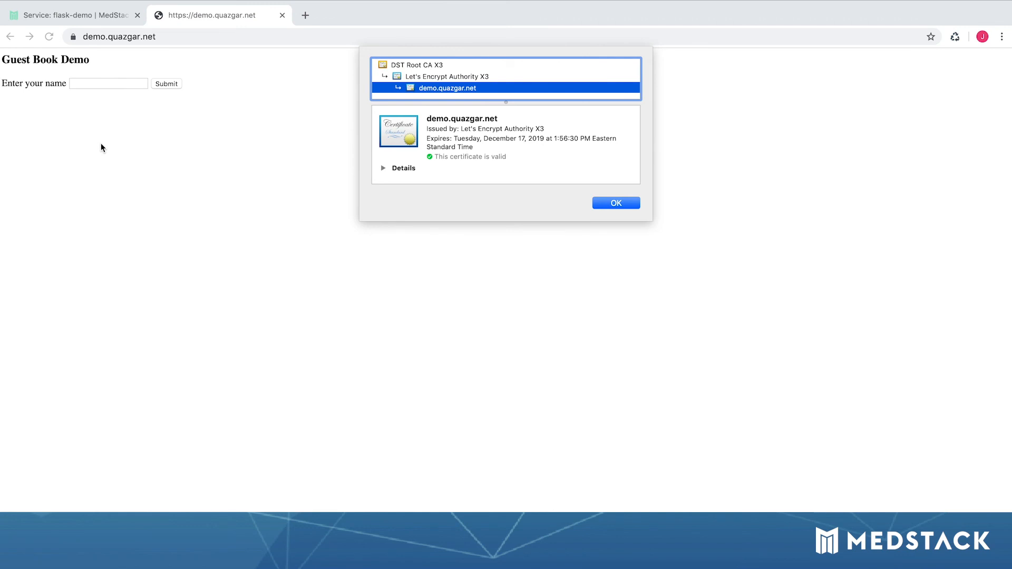